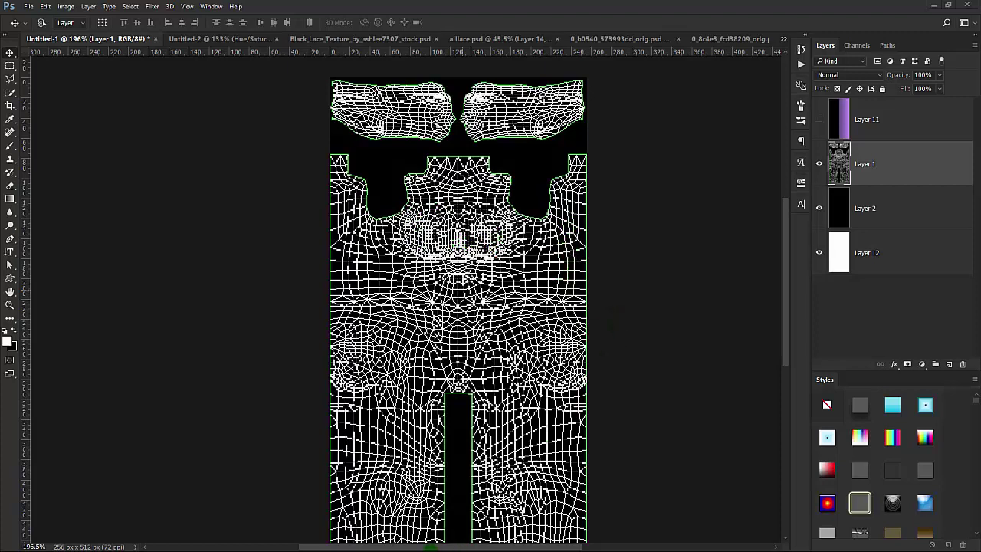
- Bring up the Windows Start menu over the Photoshop wireframe texture
key("super")
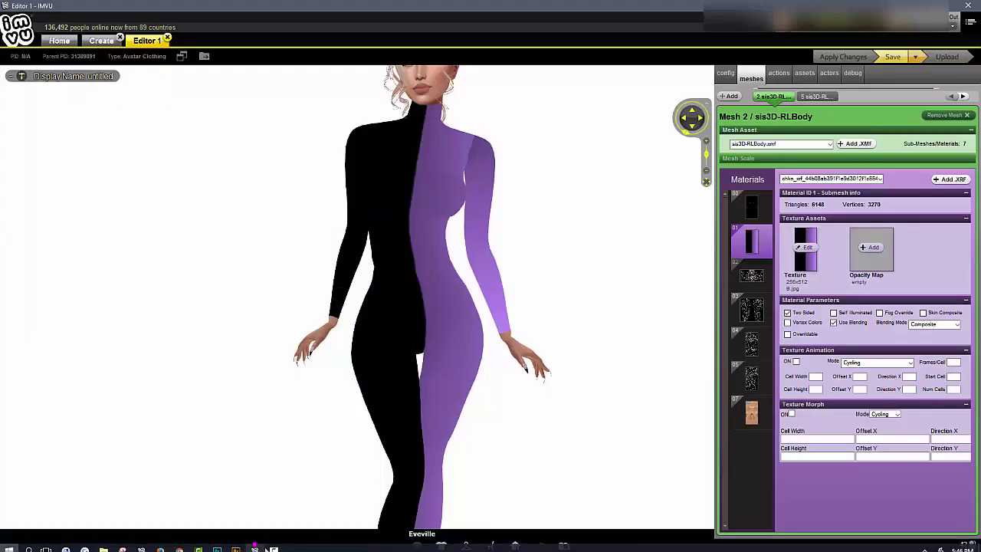
- Zoom and rotate the IMVU avatar to check the half-purple bodysuit, then return to Photoshop
left_click(255, 544)
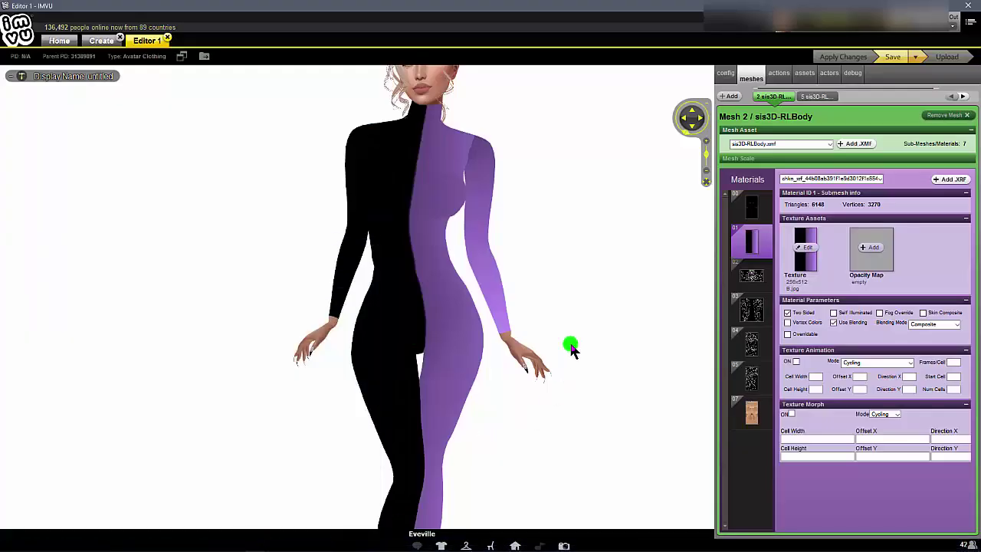
scroll(583, 318, "down", 5)
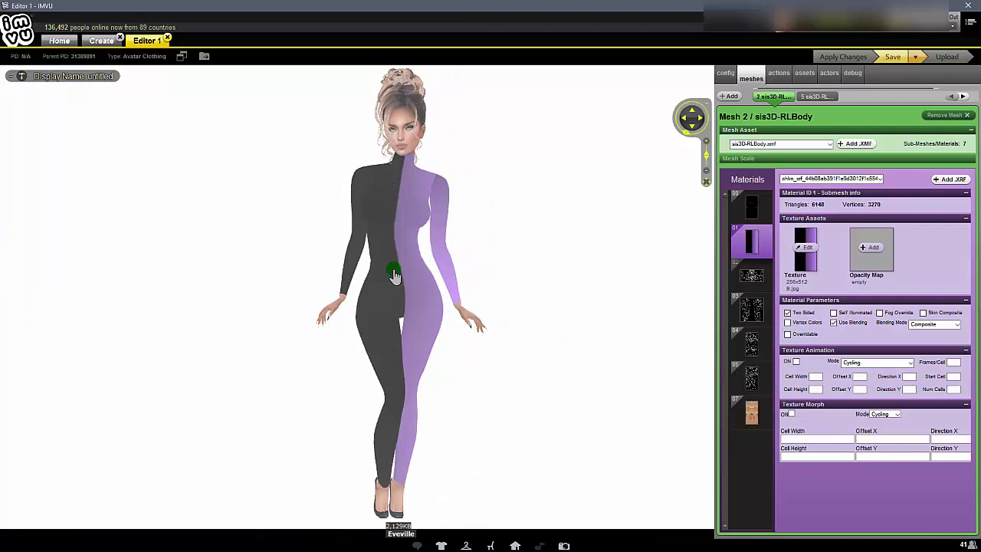
mouse_move(560, 278)
left_mouse_down()
mouse_move(385, 274)
mouse_move(560, 277)
left_mouse_up()
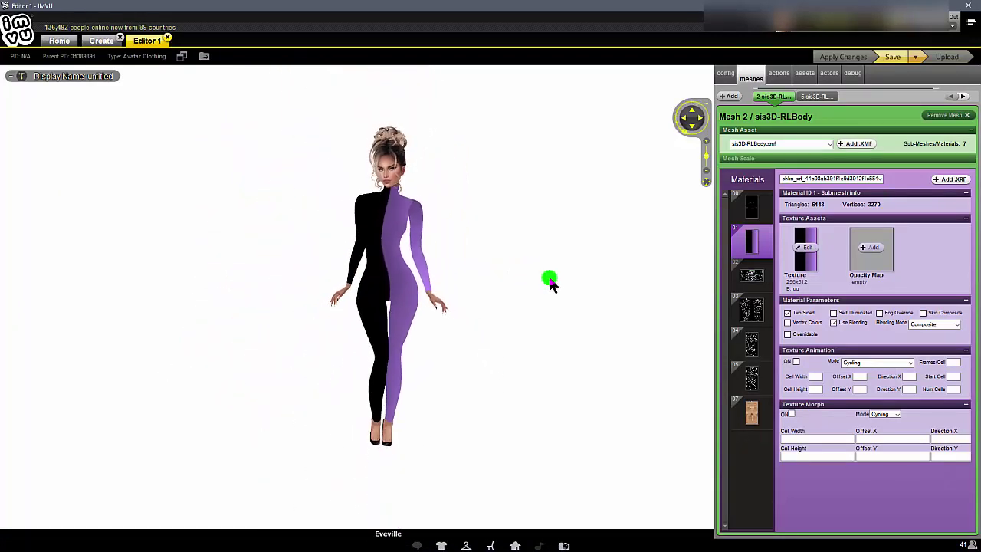
scroll(560, 277, "up", 1)
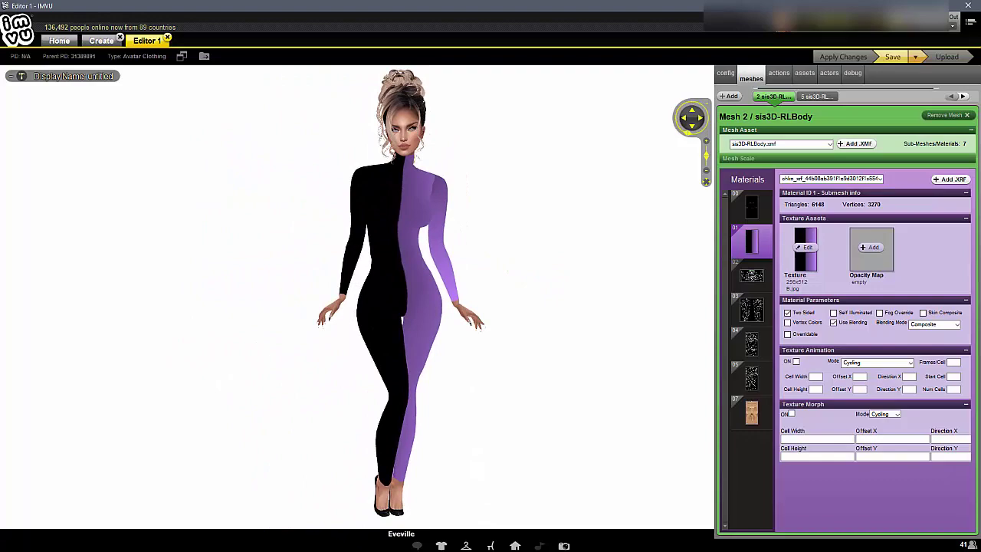
key("super")
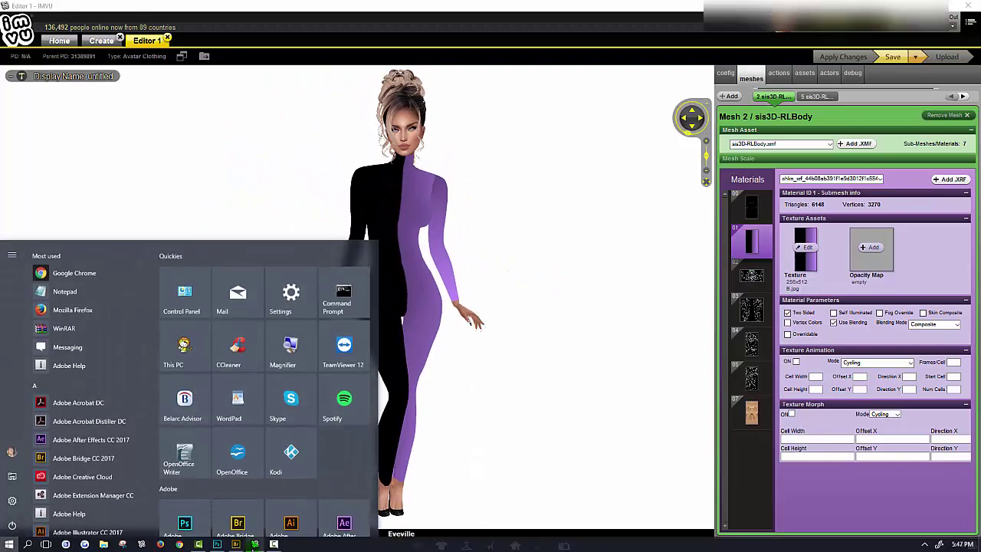
left_click(217, 544)
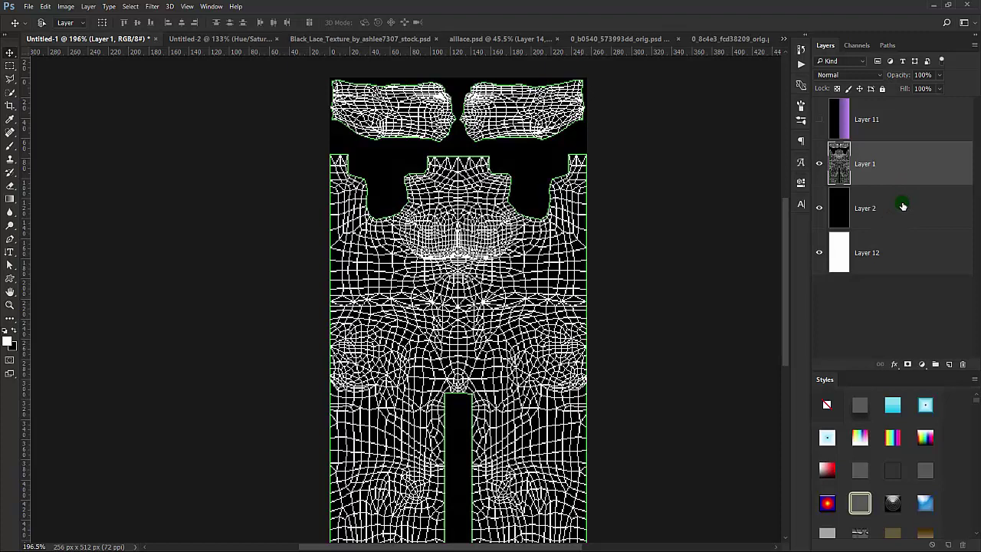
- Hide the black Layer 2 and fade wireframe Layer 1 to 12% opacity
left_click(904, 204)
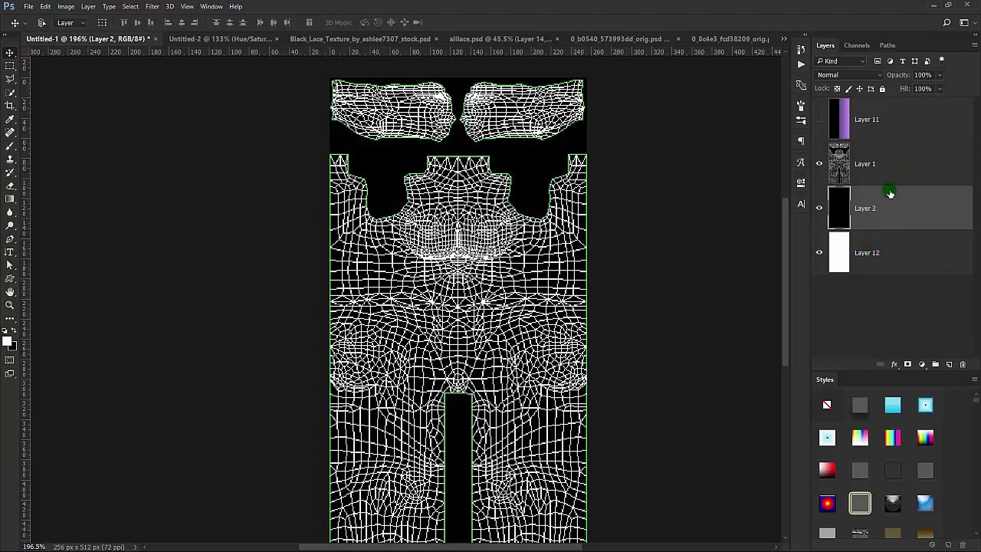
left_click(818, 210)
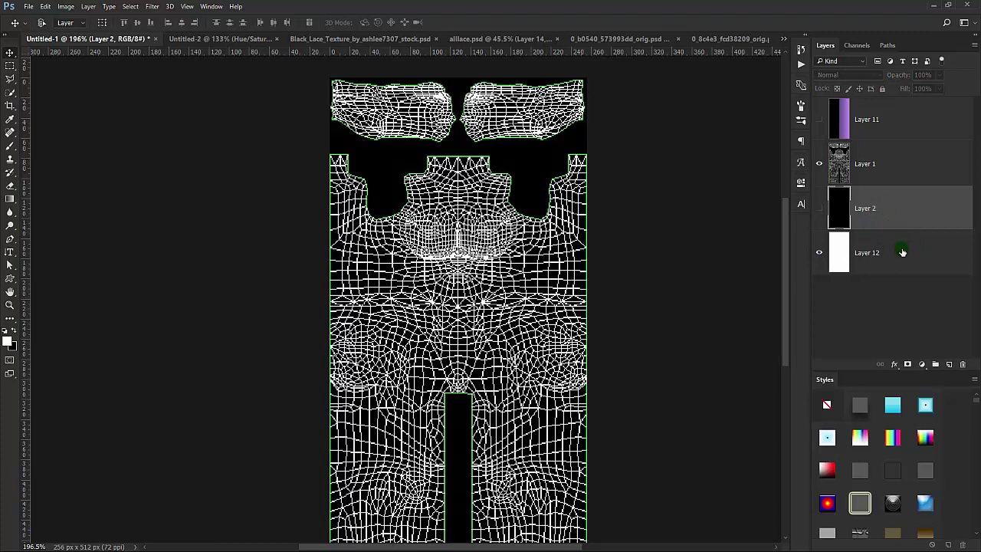
left_click(902, 252)
left_click(902, 163)
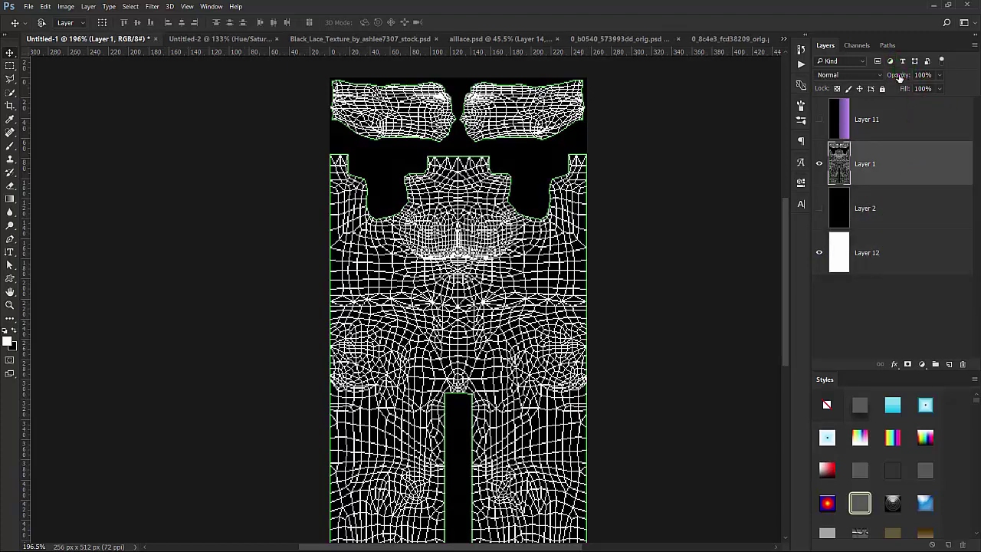
left_click_drag(899, 76, 854, 77)
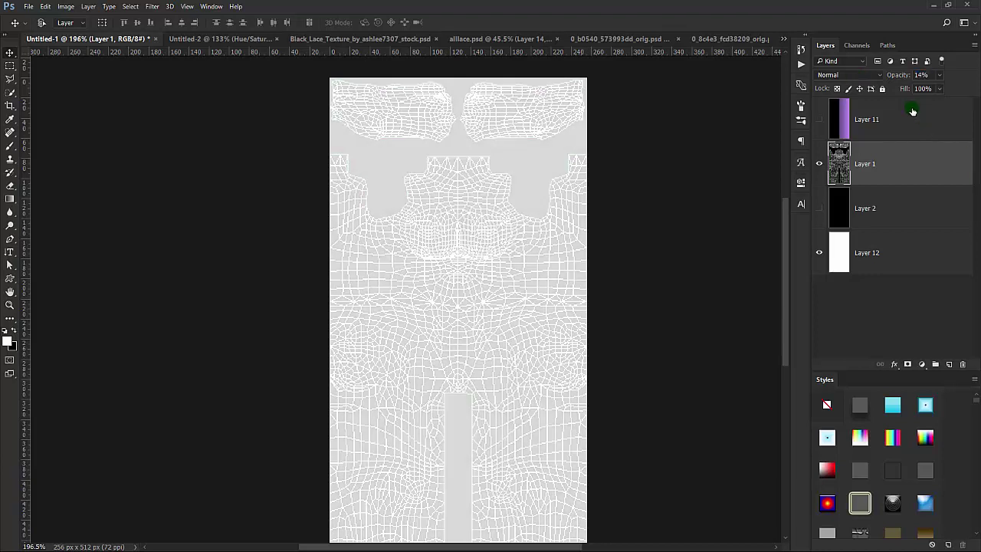
left_click_drag(895, 77, 892, 75)
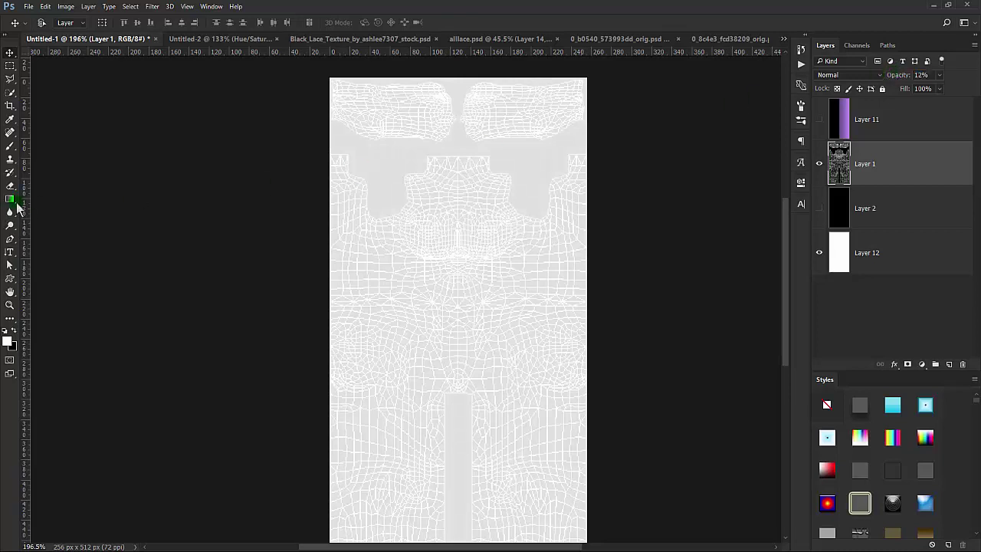
- Start a Pen path at the neckline centre and curve it down toward the lower right
left_click(10, 238)
left_click(483, 182)
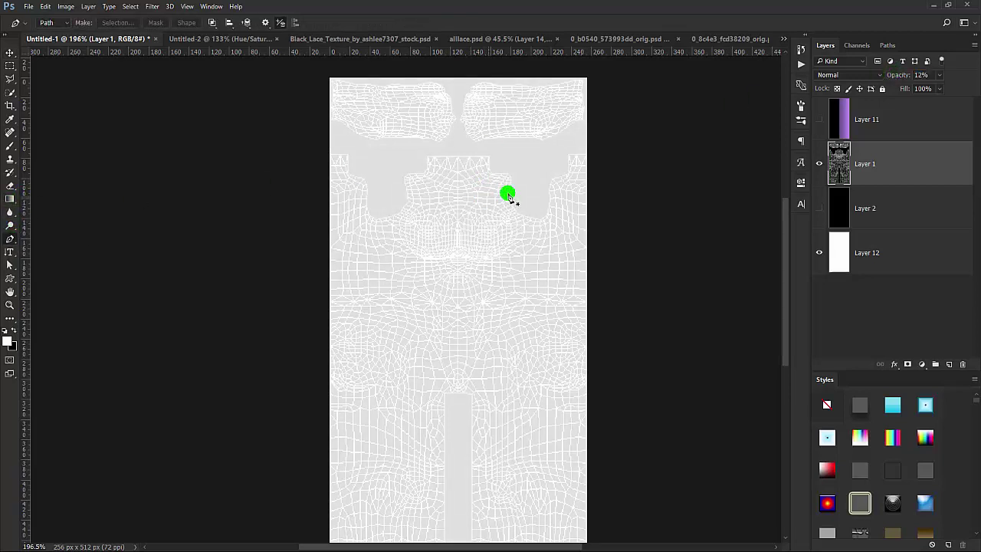
scroll(495, 174, "up", 1)
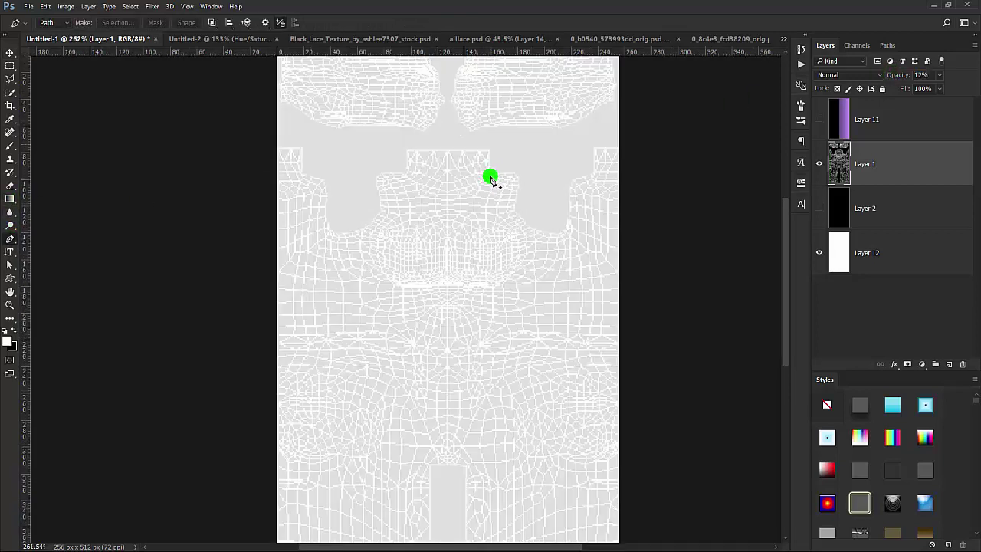
scroll(495, 175, "up", 1)
left_click(501, 169)
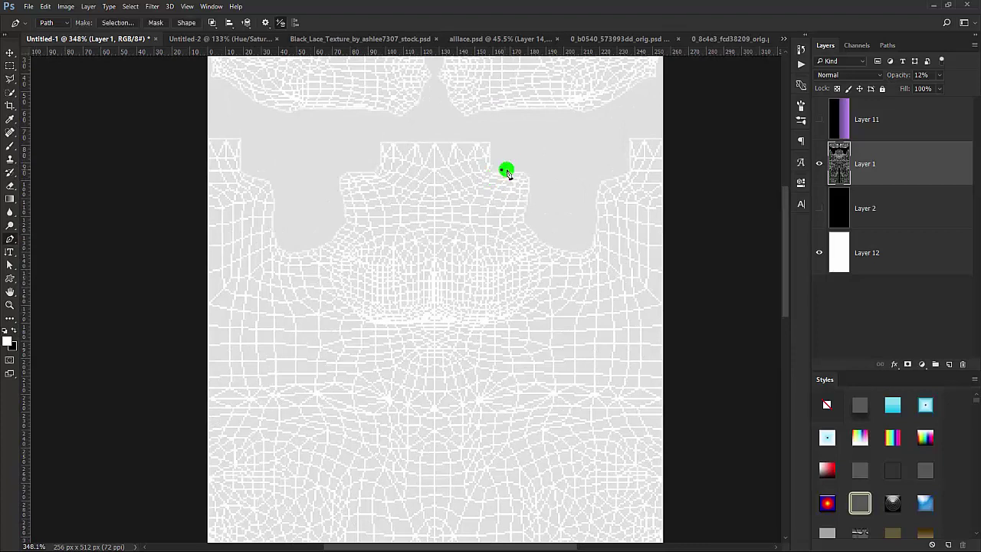
left_click(518, 169)
left_click_drag(654, 456, 759, 510)
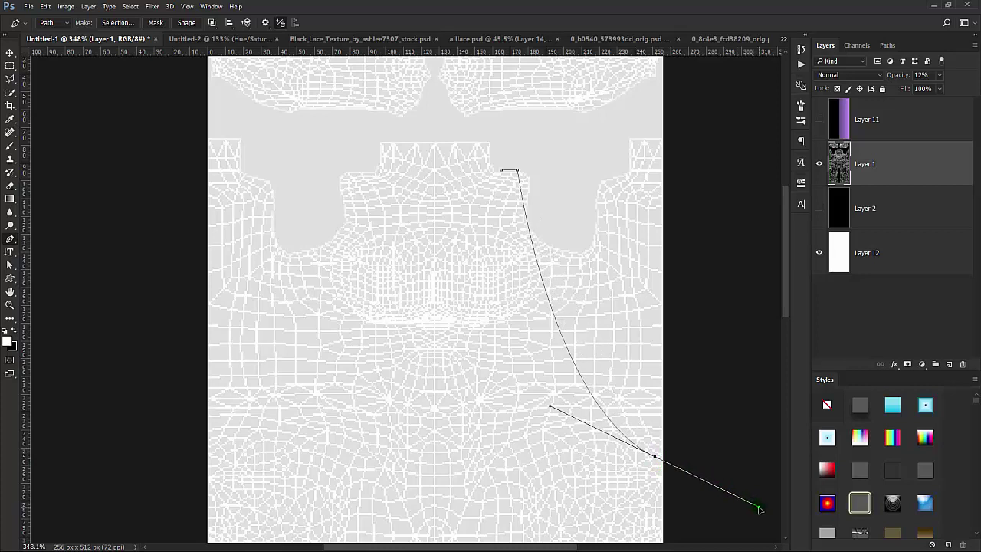
left_click_drag(654, 458, 664, 452)
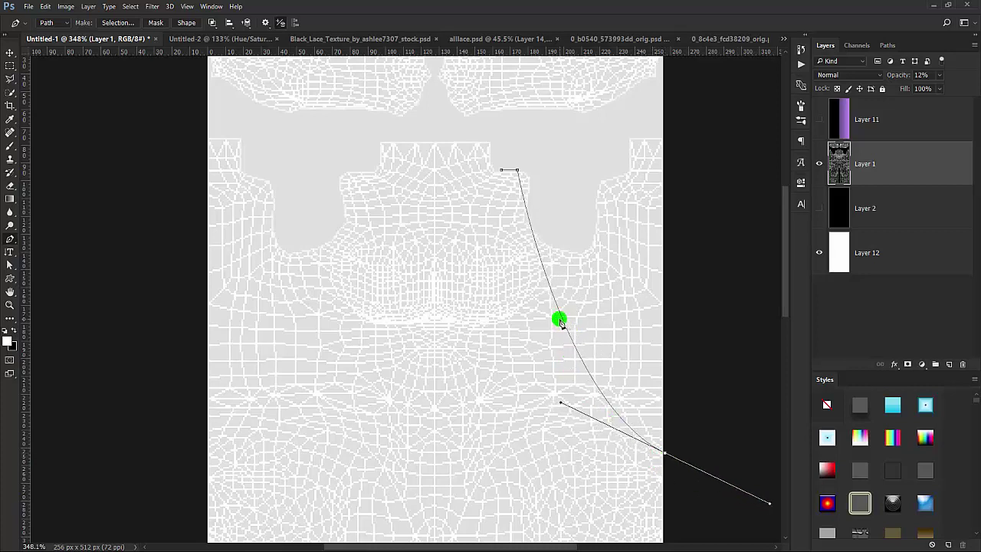
left_click_drag(560, 322, 540, 319)
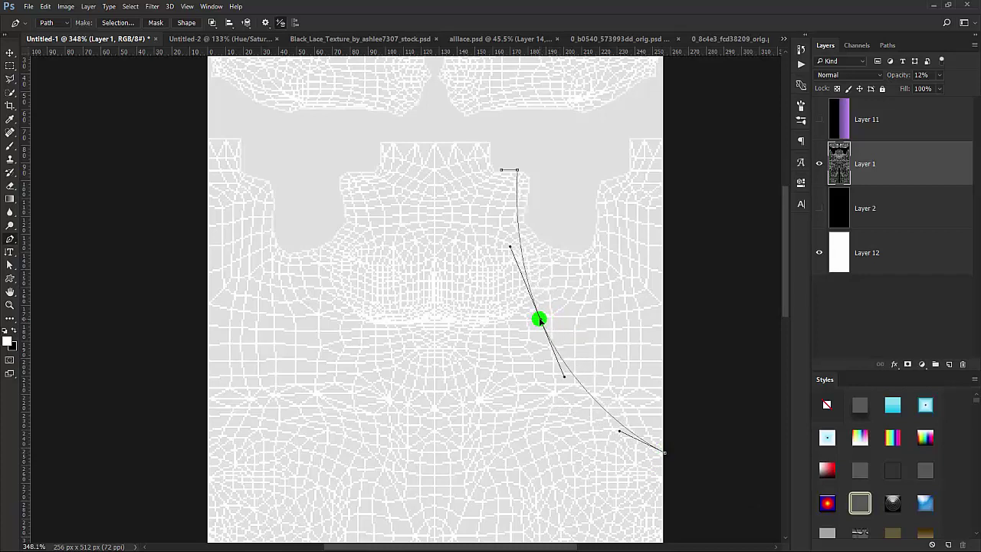
- Refine the strap curve and add a straight edge down to the texture's bottom-right corner
left_click(618, 433, "ctrl")
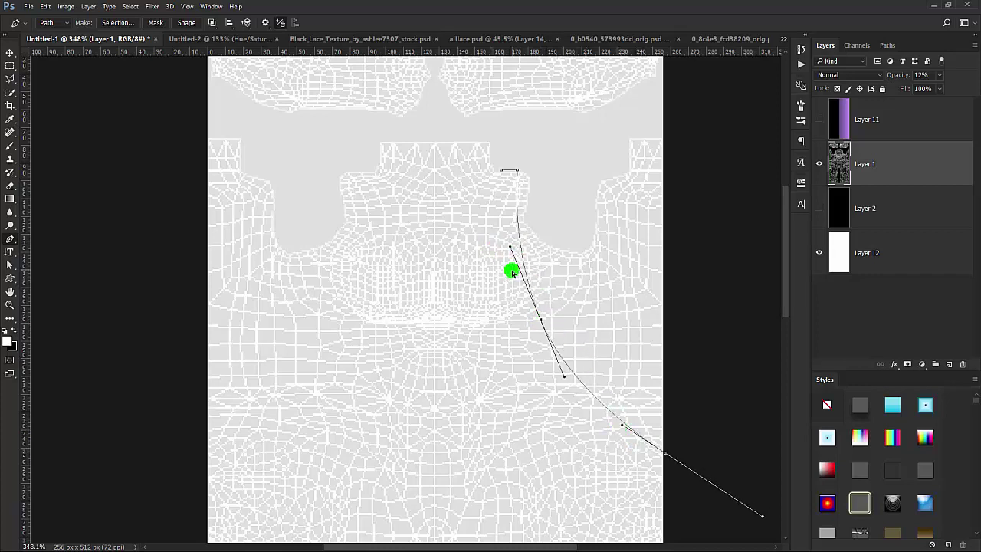
left_click_drag(540, 319, 527, 304)
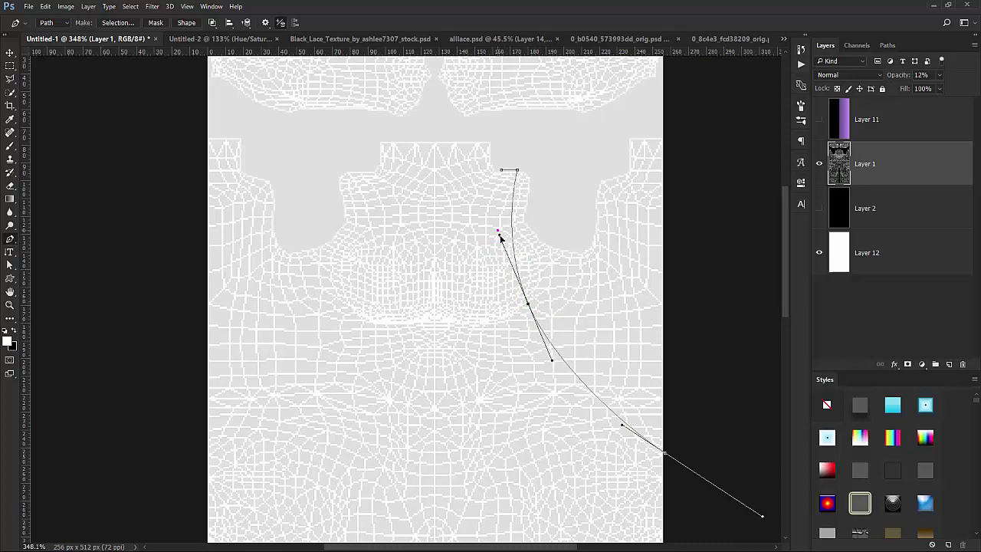
left_click_drag(498, 231, 506, 248)
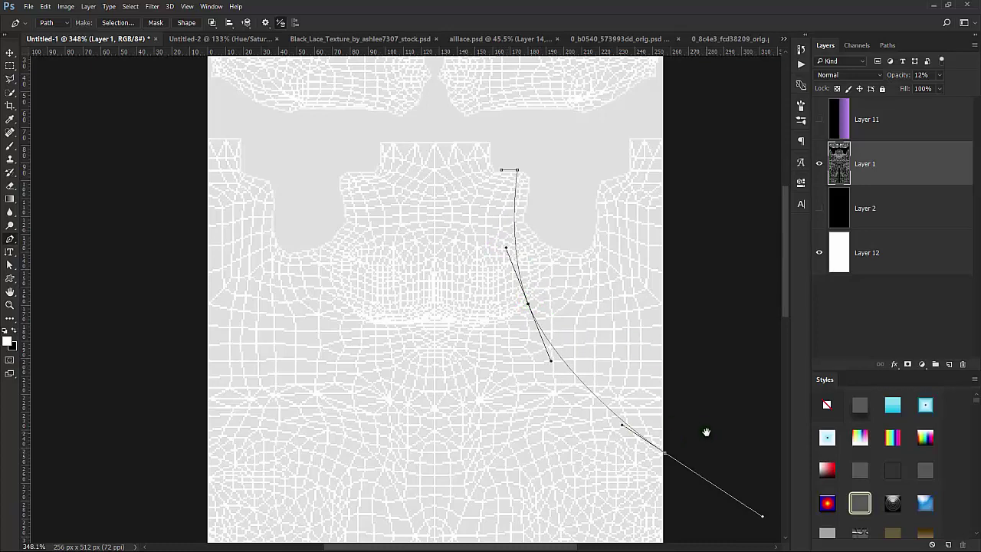
left_click_drag(705, 432, 687, 215)
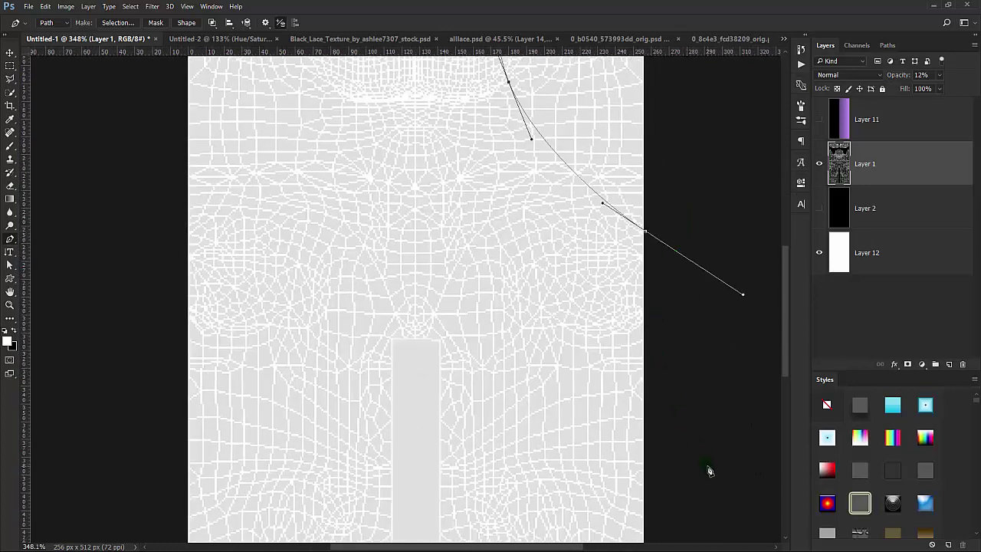
scroll(709, 471, "down", 3)
left_click_drag(703, 459, 613, 360)
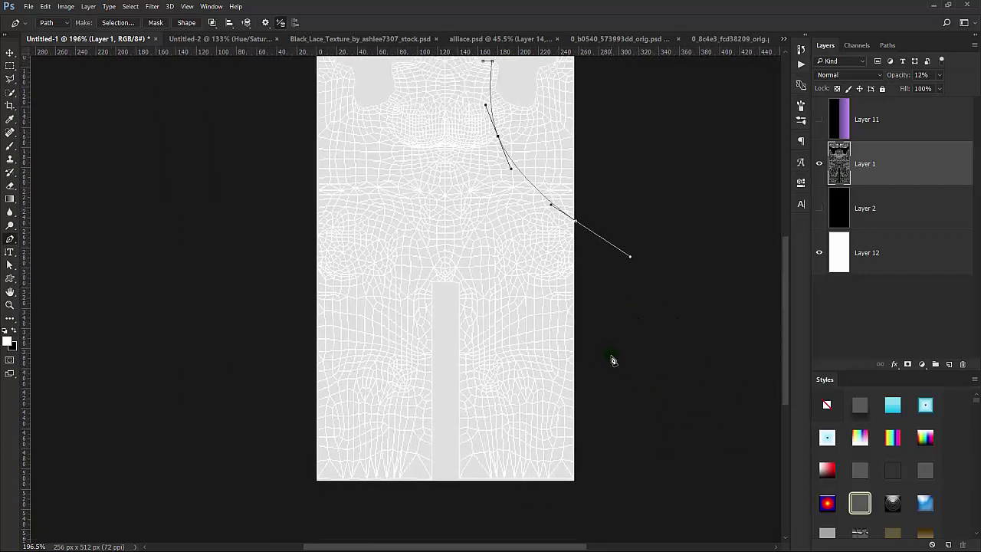
left_click(575, 481)
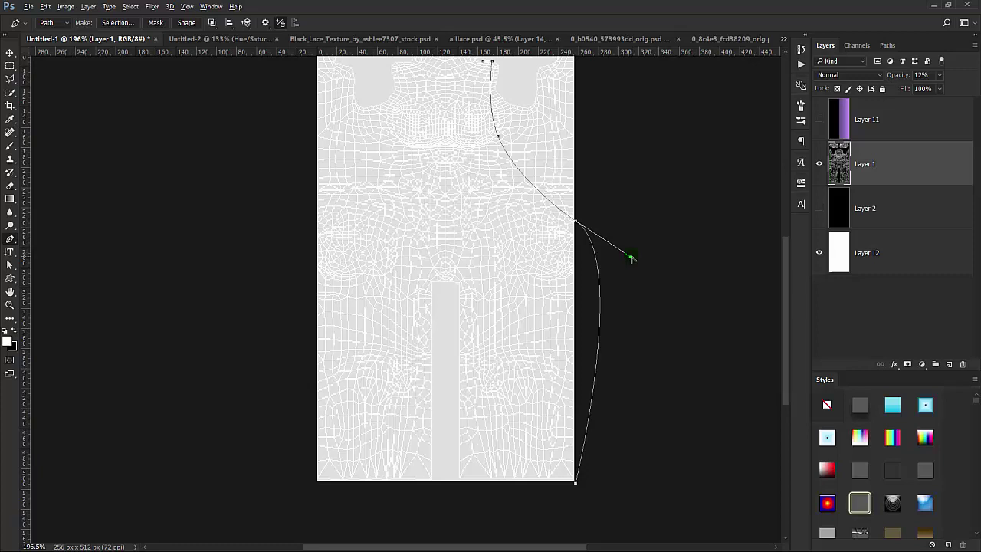
left_click_drag(630, 258, 588, 269)
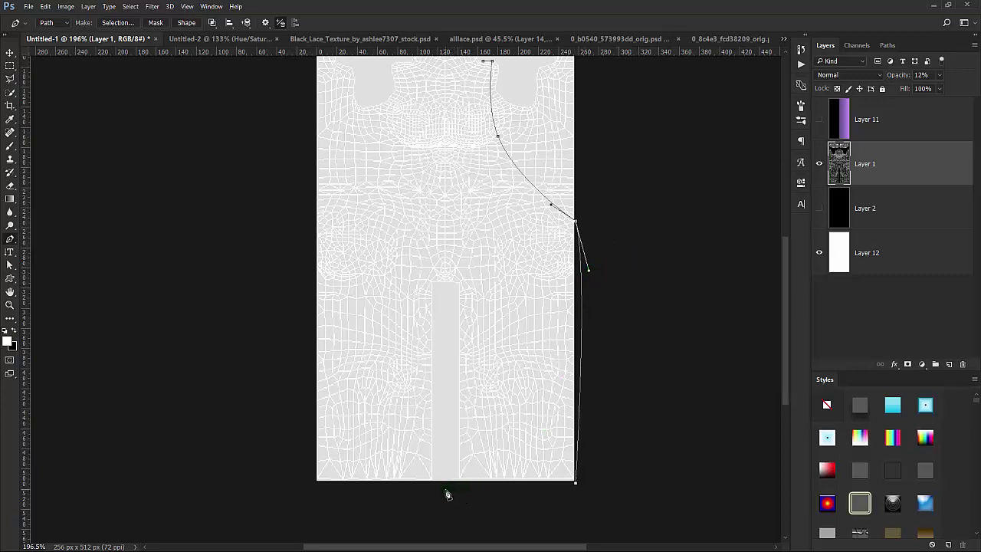
- Add a chest centre-line point, close the path at the start, and shape the neckline curve
left_click_drag(653, 224, 672, 337)
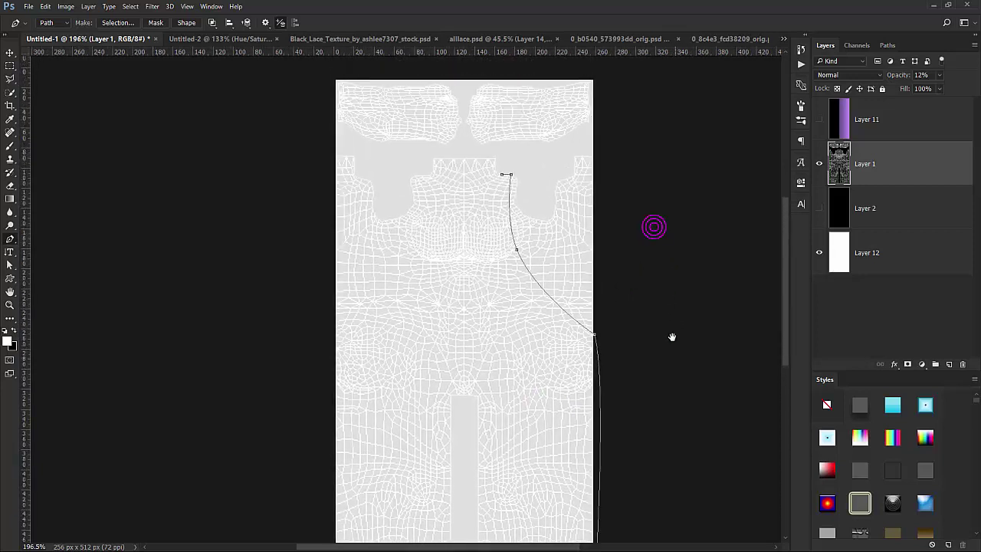
left_click(463, 250)
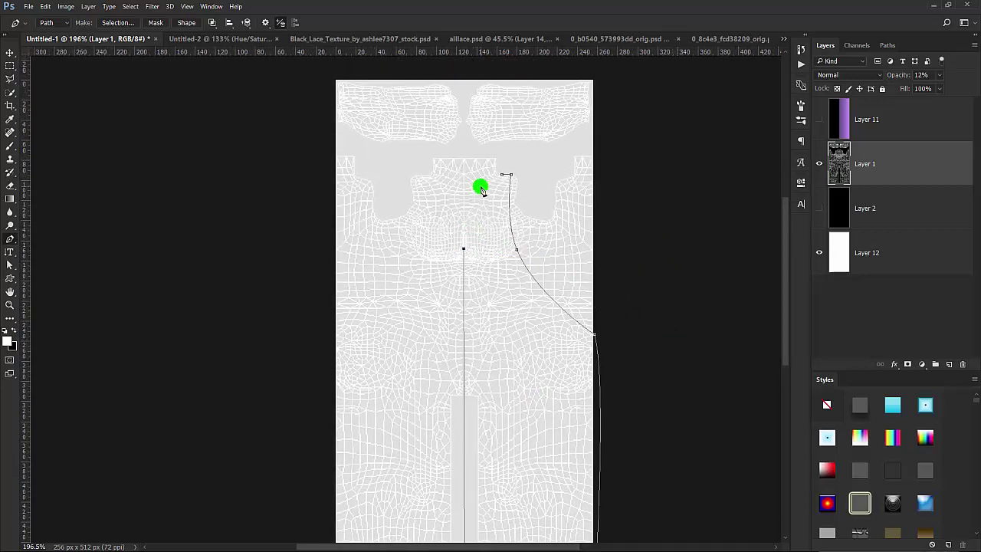
left_click(506, 176)
left_click_drag(505, 178, 500, 129)
mouse_move(500, 129)
left_mouse_down()
mouse_move(512, 223)
mouse_move(487, 247)
left_mouse_up()
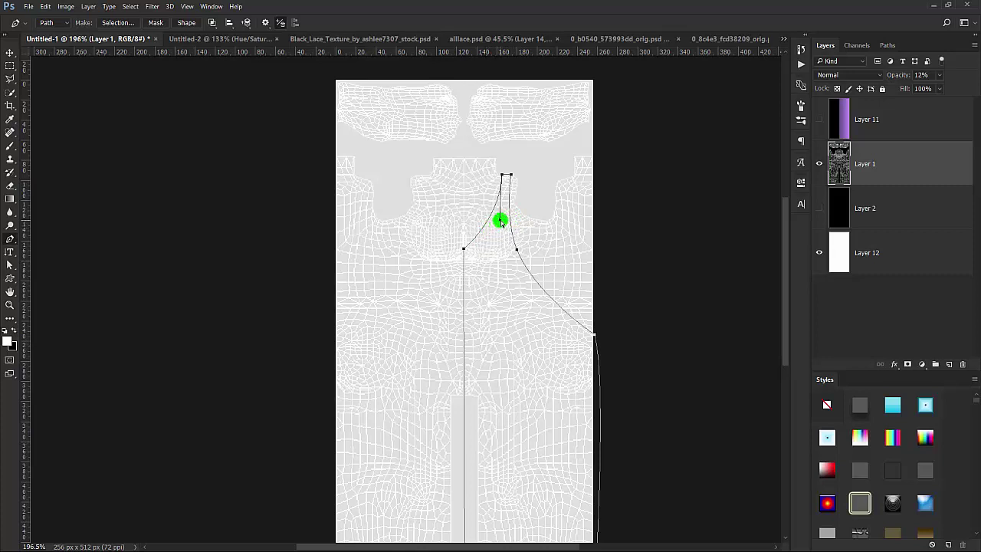
left_click_drag(487, 247, 508, 245)
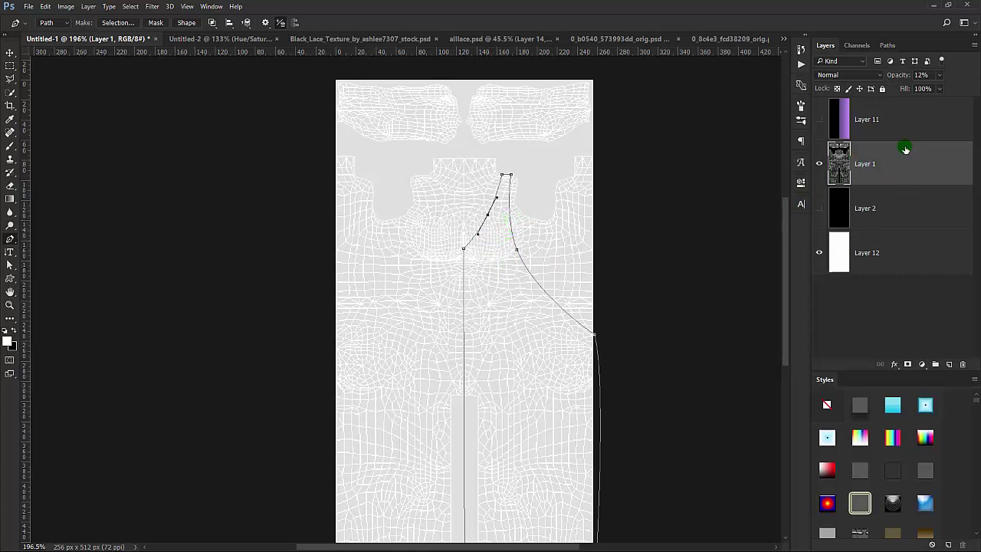
- Fill the traced path with white on a new empty layer
left_click(948, 364)
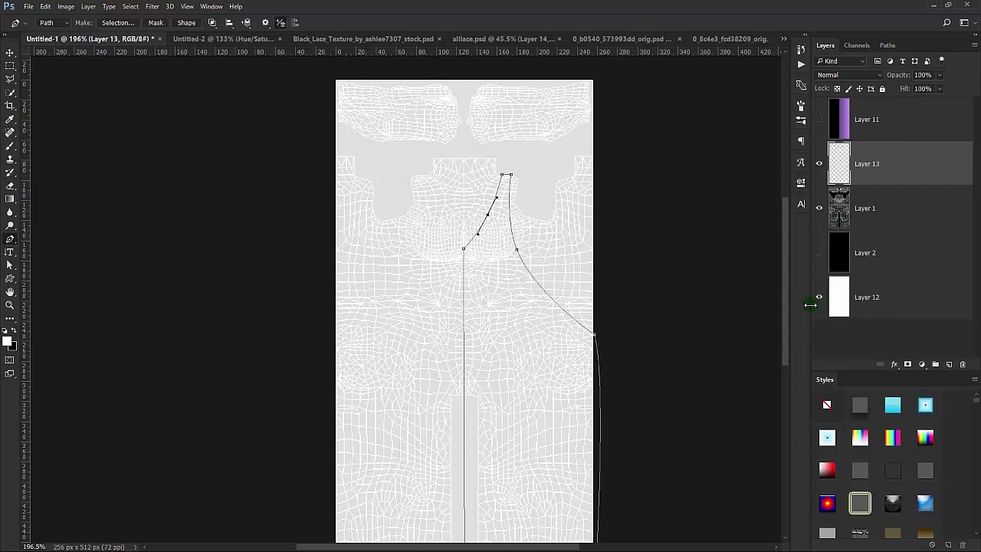
right_click(480, 280)
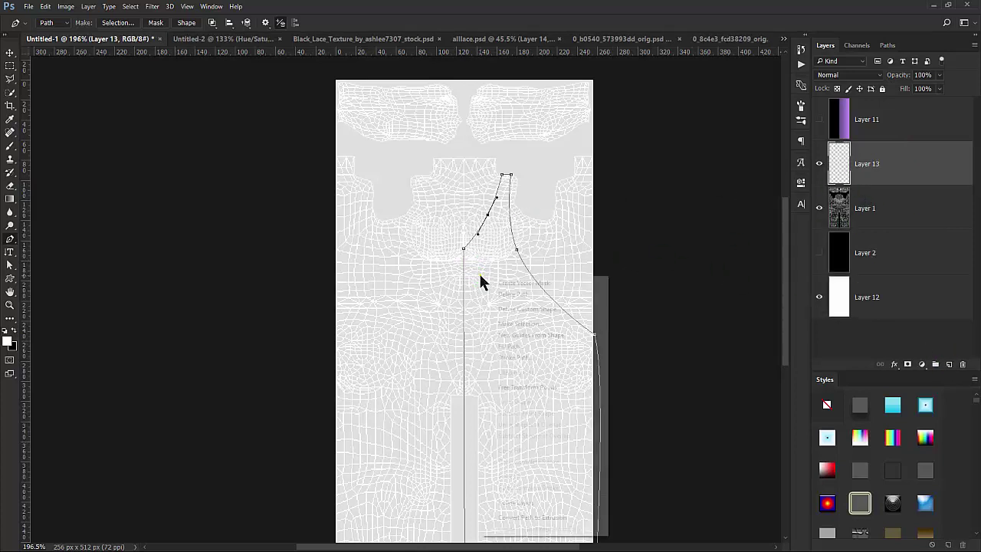
left_click(518, 348)
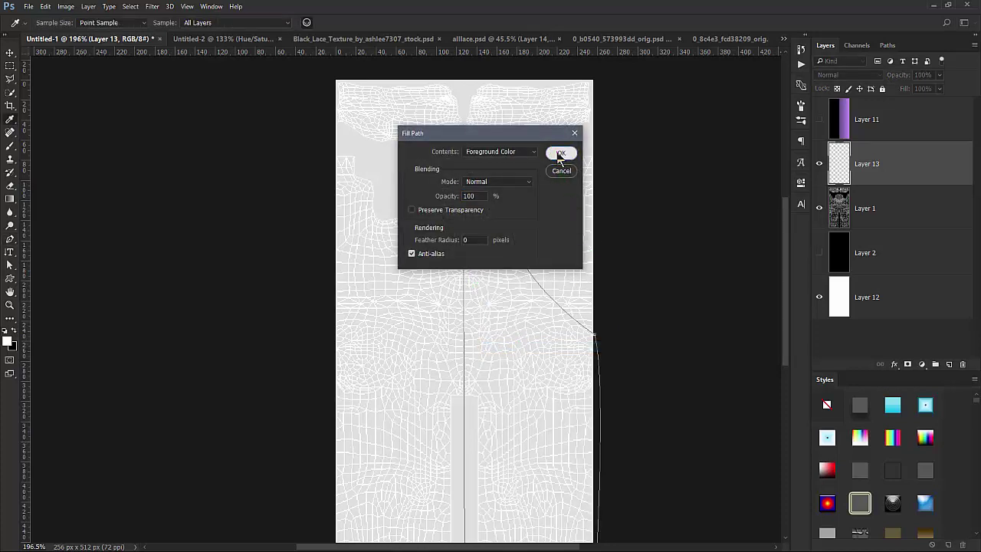
left_click(560, 154)
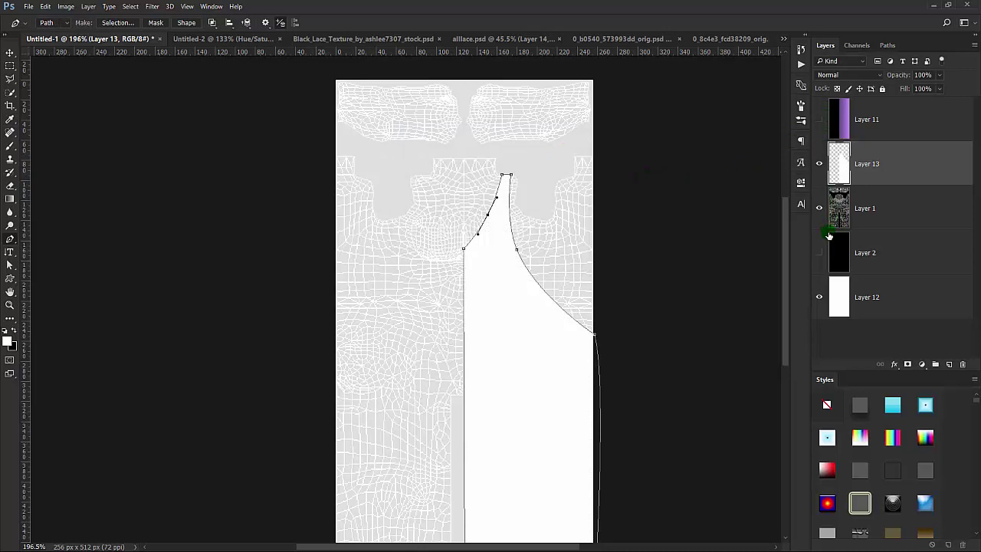
- Hide the wireframe layer, show the black background, and delete the path
left_click(819, 210)
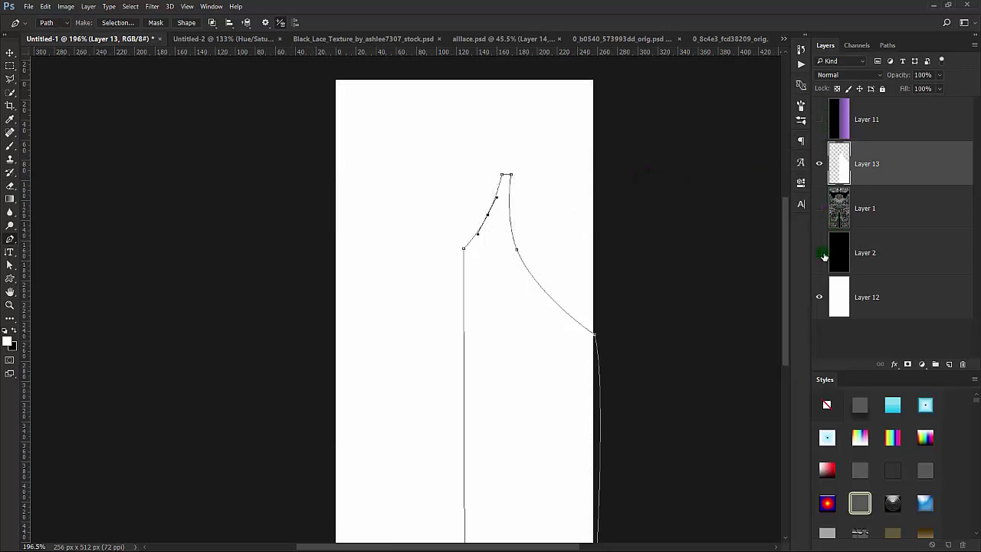
left_click(819, 254)
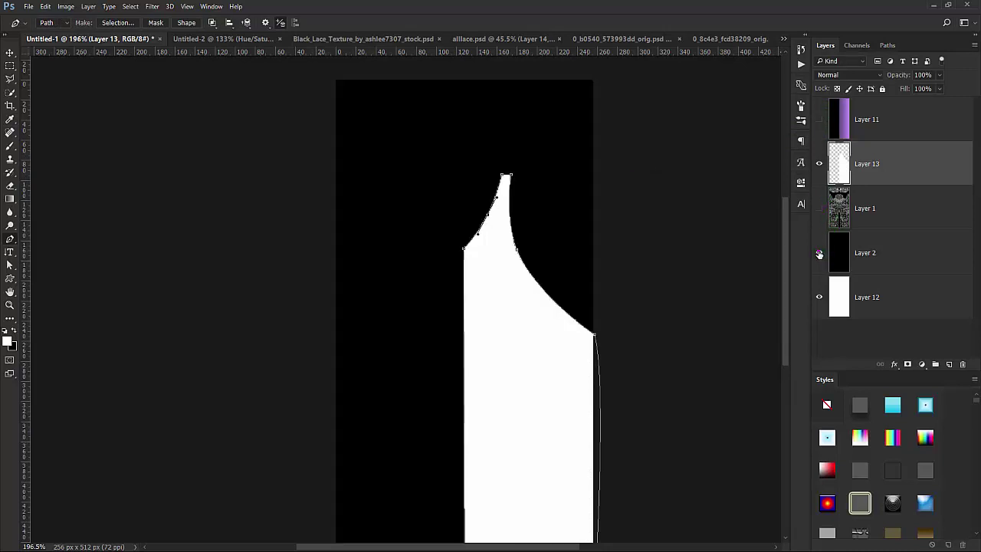
right_click(488, 274)
left_click(517, 284)
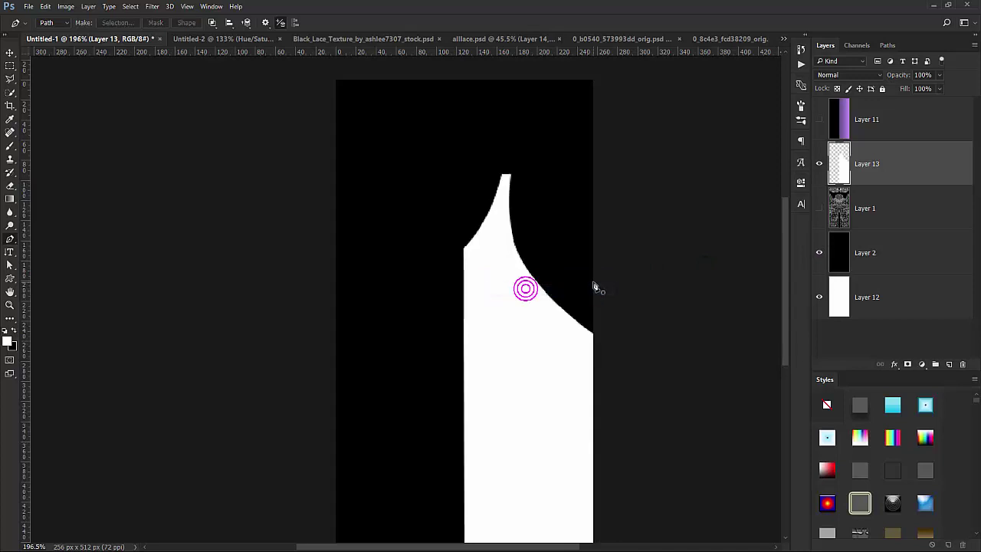
left_click(879, 164)
left_click(895, 171)
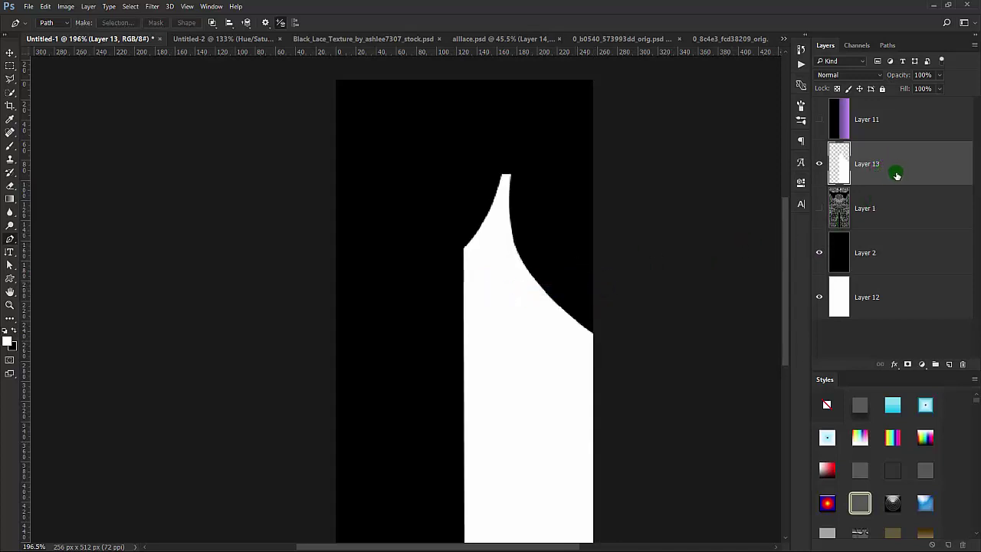
- Duplicate the white half-shape, flip it horizontally, and align it against the original at the centre seam
key("ctrl+j")
left_click(900, 195)
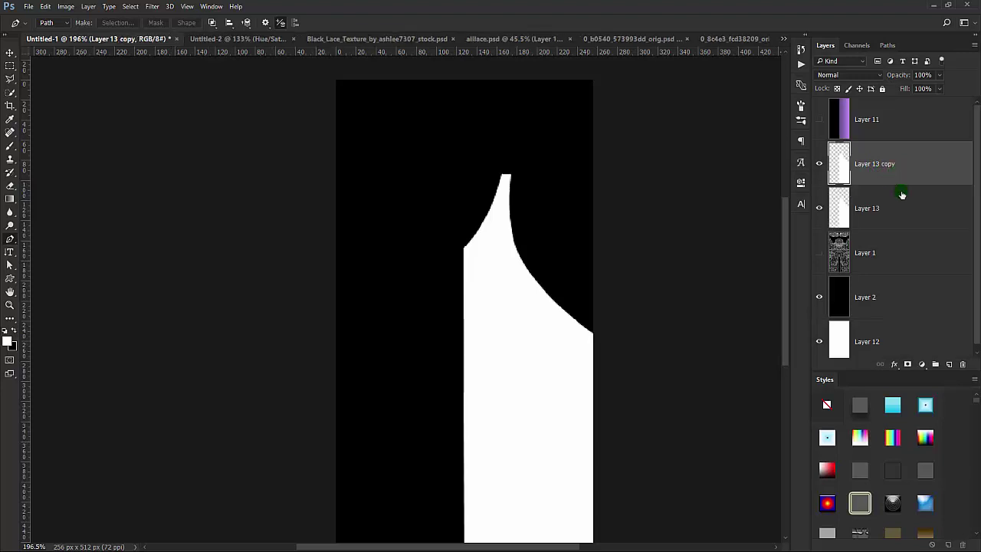
key("ctrl+t")
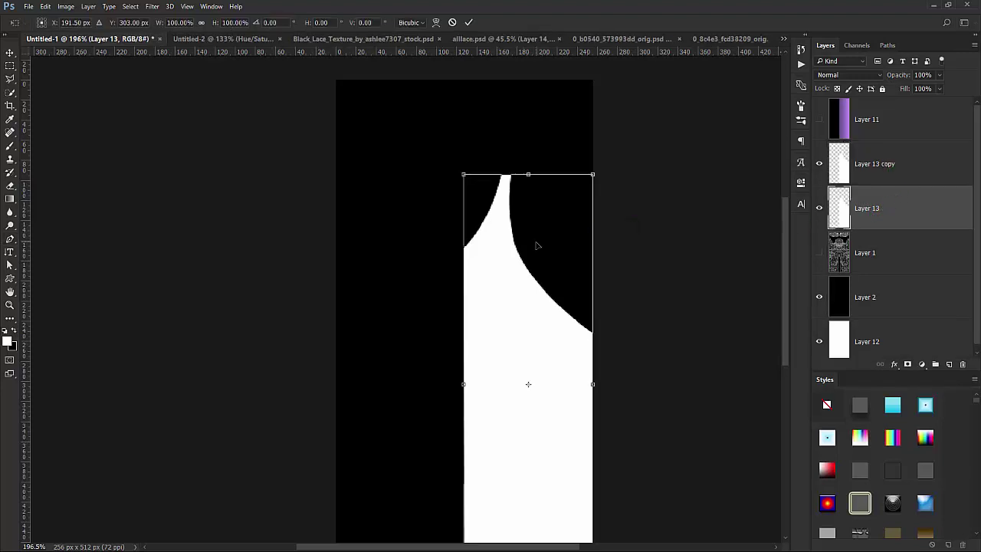
right_click(493, 258)
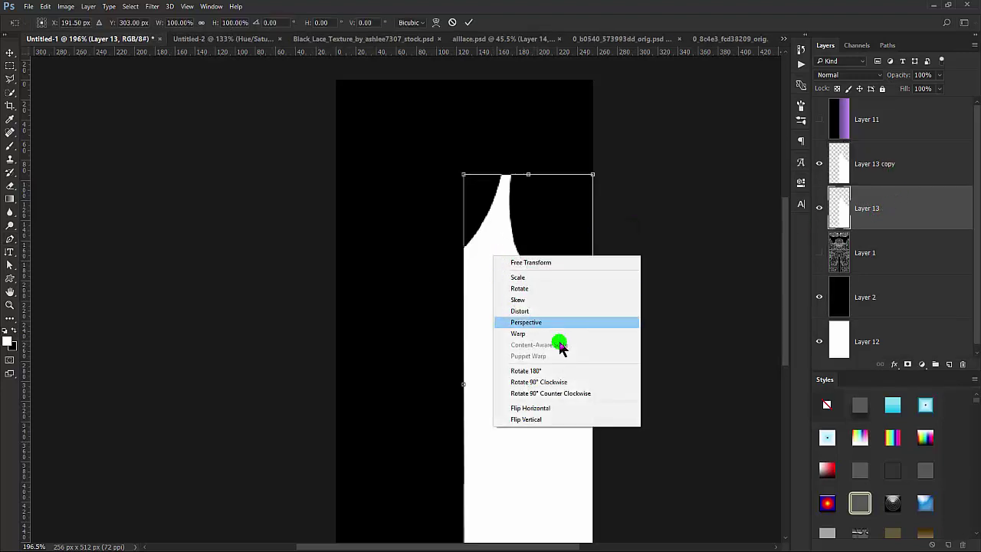
left_click(538, 408)
left_click_drag(546, 376, 437, 375)
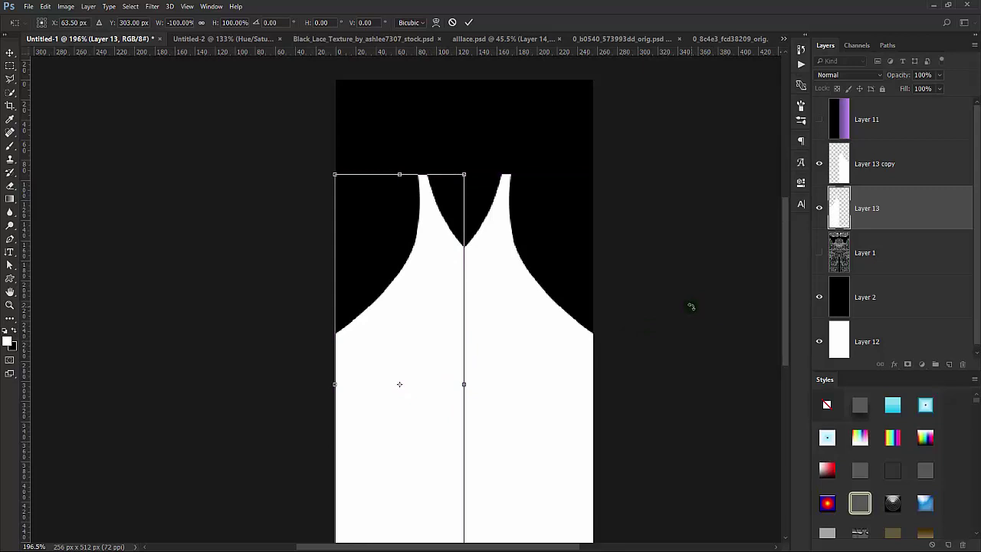
key("Return")
key("p")
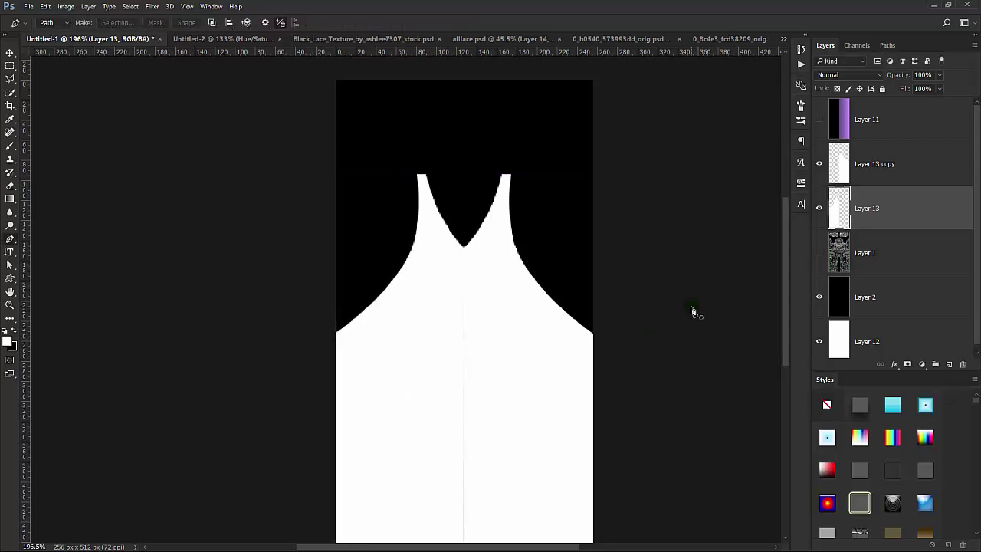
key("v")
key("Right")
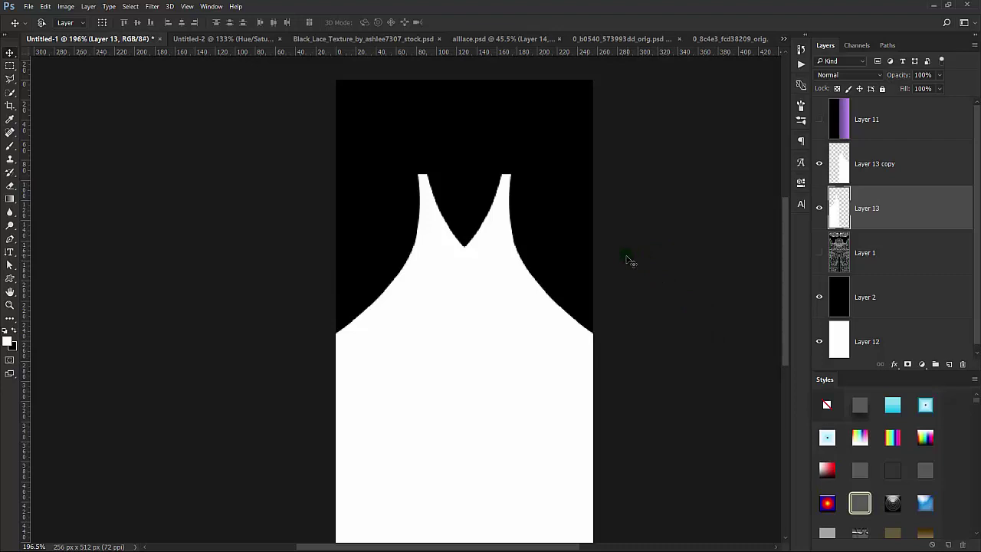
- Merge the two half-shape layers into one layer
left_click(919, 166, "shift")
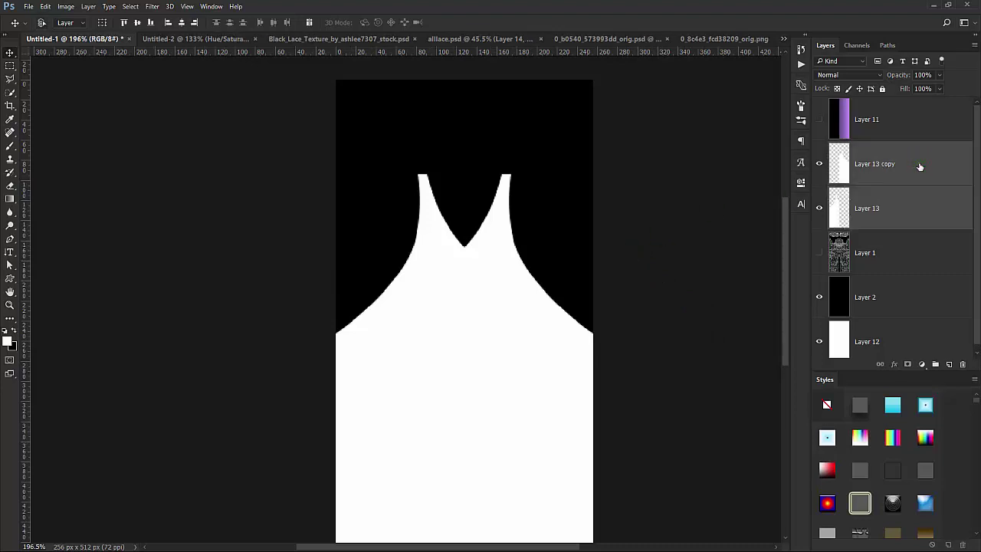
right_click(920, 165)
left_click(805, 389)
left_click(886, 163)
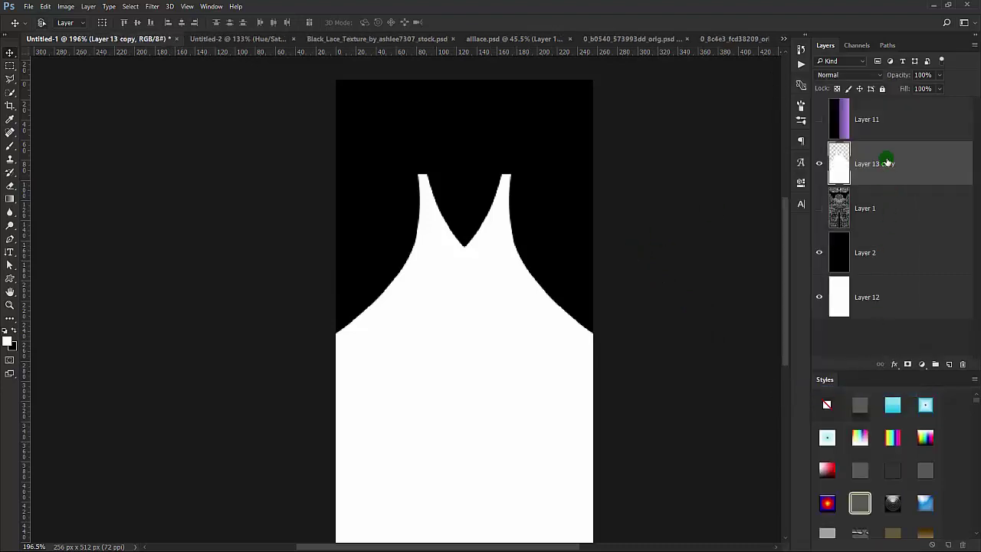
left_click(826, 208)
left_click_drag(675, 310, 663, 279)
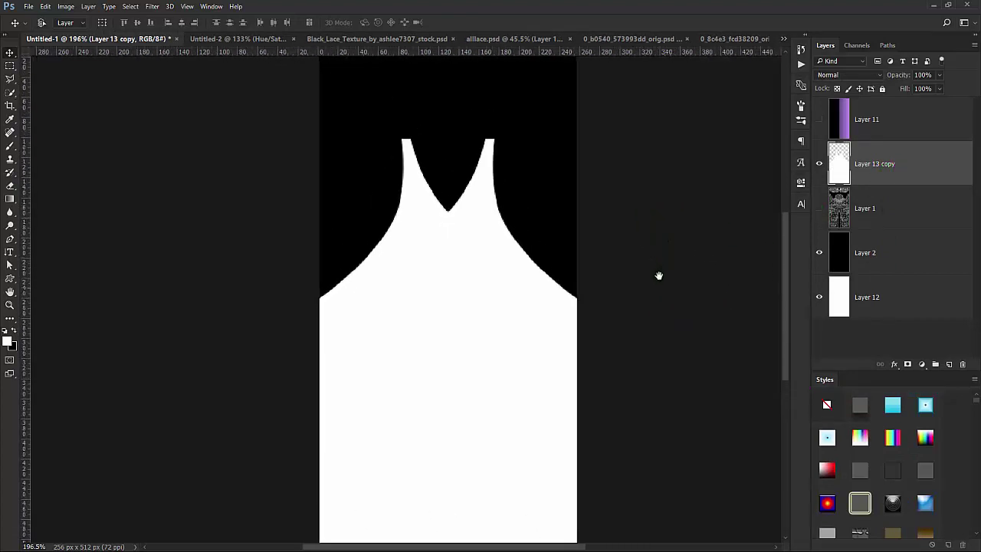
left_click(858, 168)
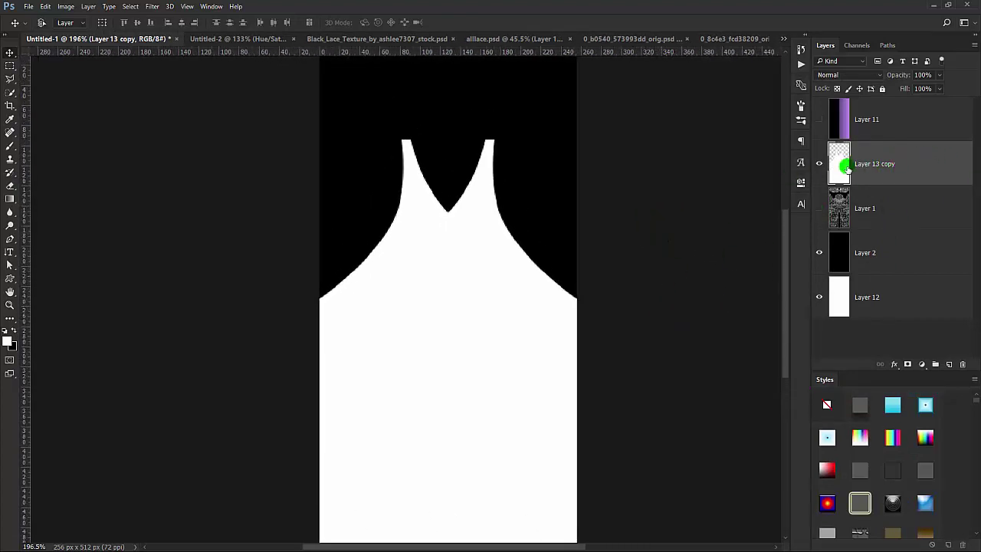
left_click_drag(846, 178, 855, 197)
- Export the merged shape with Save for Web as JPEG, overwriting 3a.jpg
left_click(28, 7)
mouse_move(38, 153)
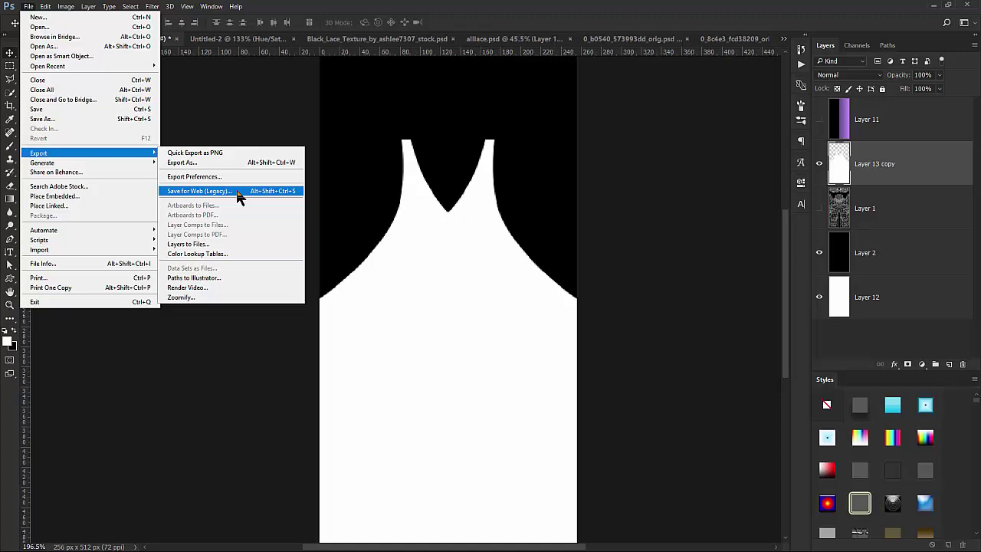
left_click(234, 192)
left_click(536, 496)
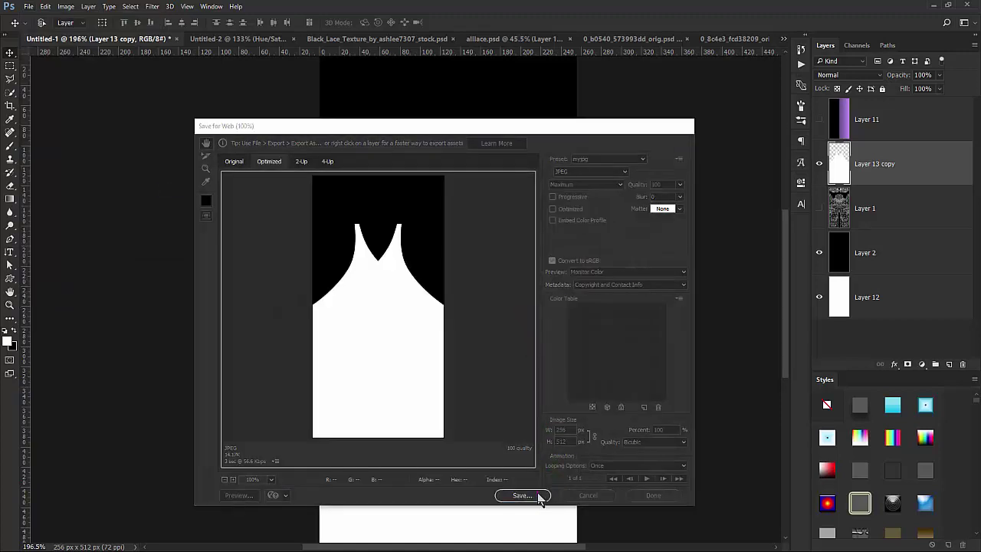
double_click(321, 276)
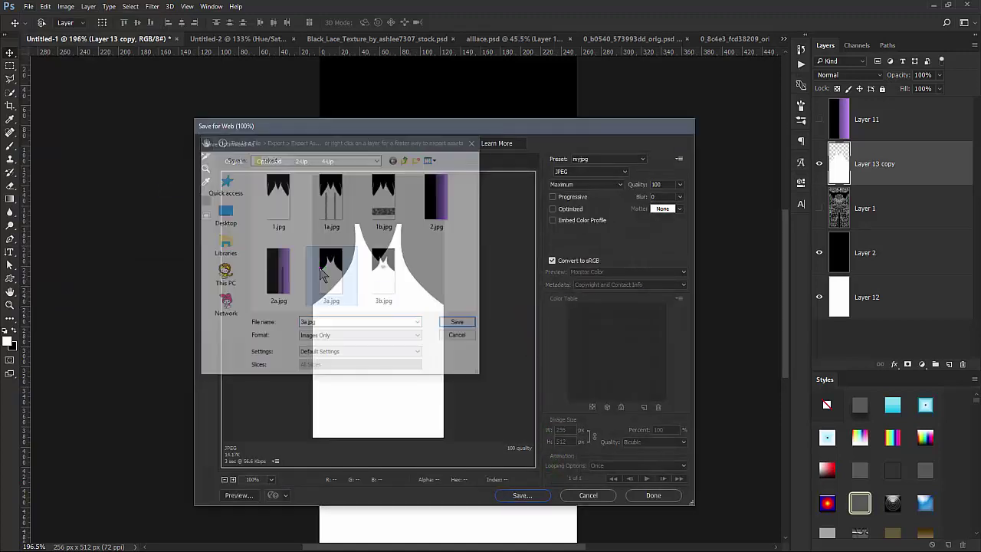
left_click(547, 272)
key("super")
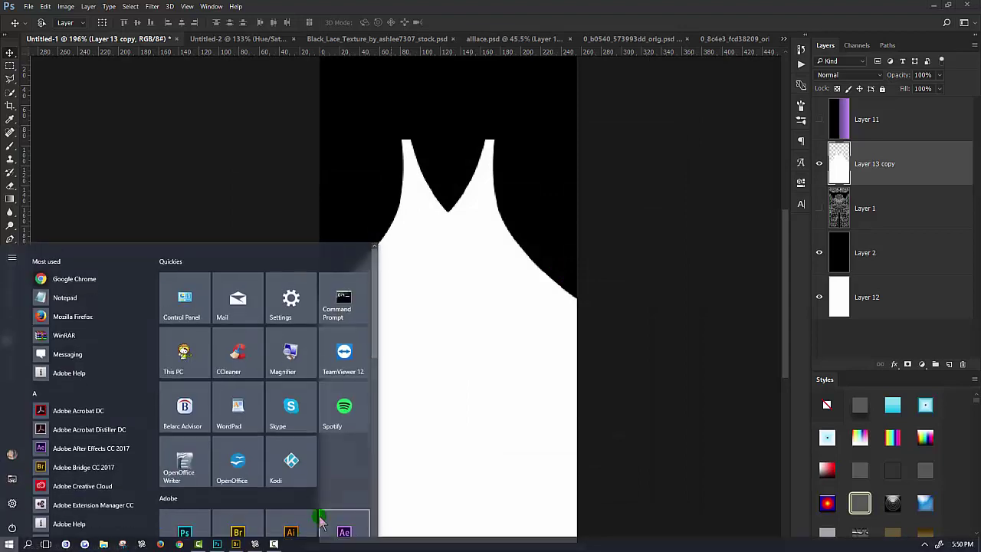
- Load 3a.jpg as the opacity map on the IMVU outfit material
left_click(256, 545)
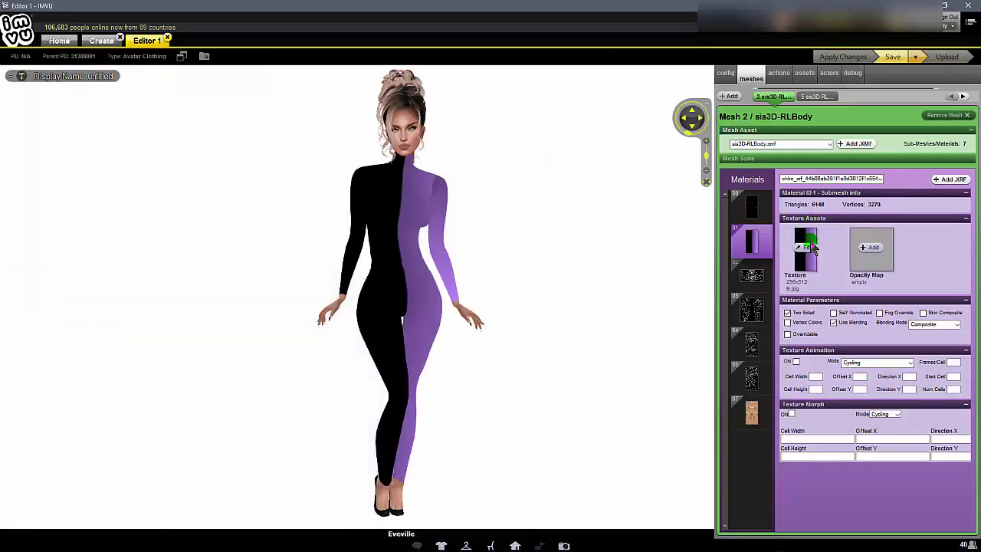
left_click(870, 247)
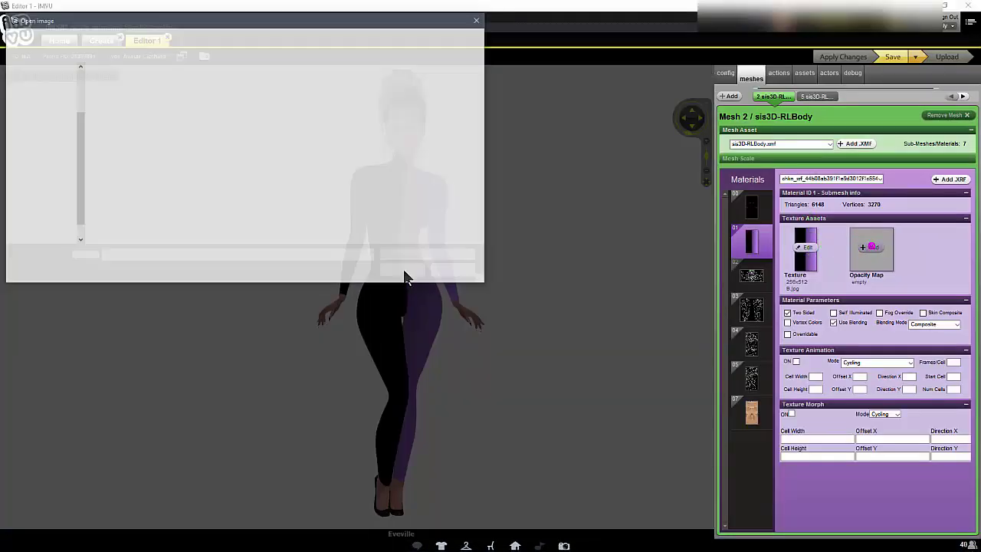
left_click(180, 158)
double_click(181, 158)
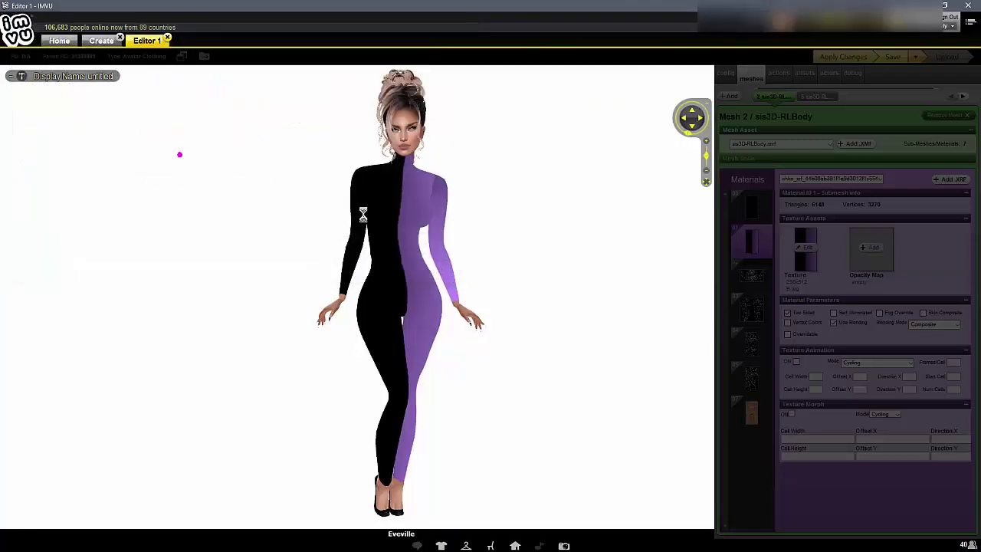
left_click(855, 62)
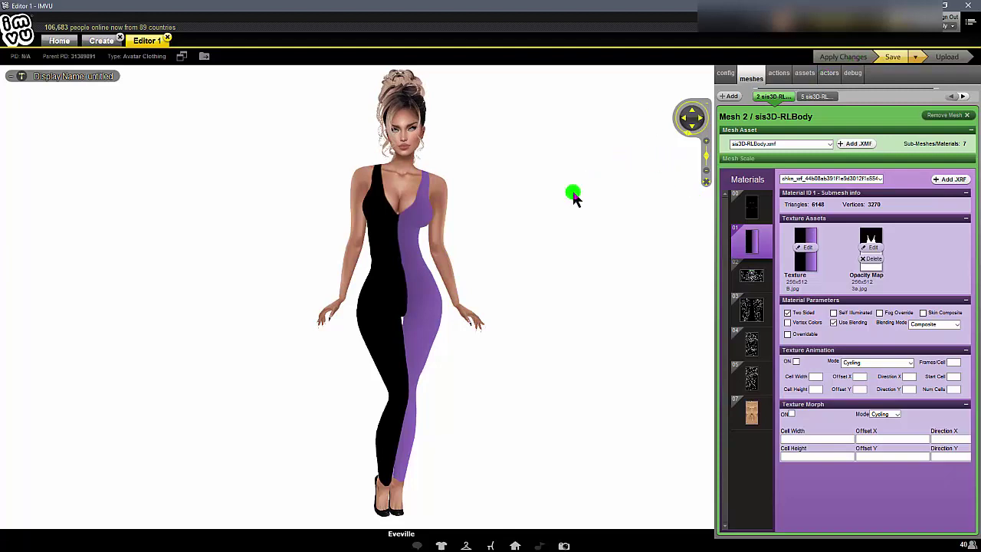
- Rotate the avatar to inspect the tank-top bodysuit from back and front
mouse_move(564, 196)
left_mouse_down()
mouse_move(421, 197)
mouse_move(289, 175)
left_mouse_up()
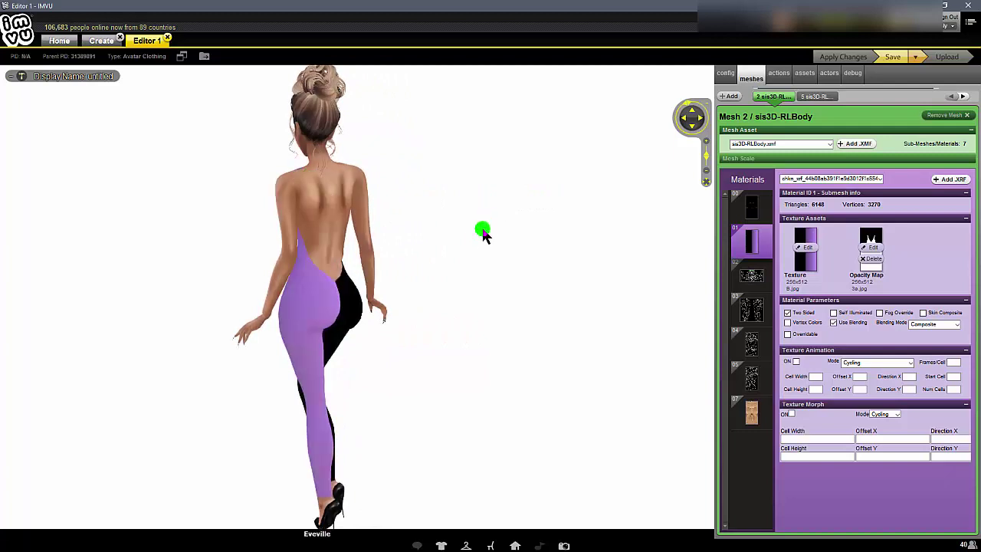
left_click_drag(467, 263, 605, 263)
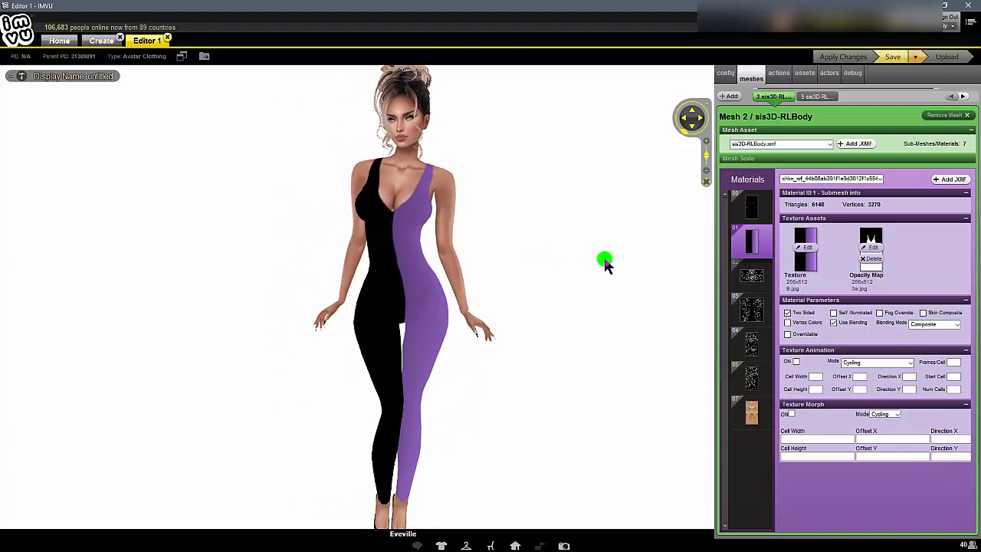
right_click(535, 231)
left_click(538, 227)
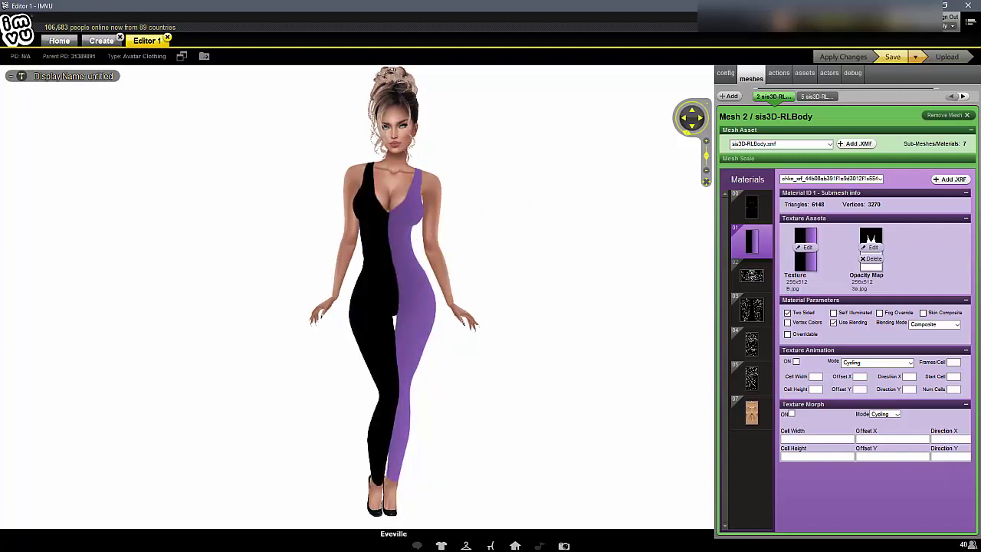
- Return to Photoshop and choose the heart in the Custom Shape tool
key("super")
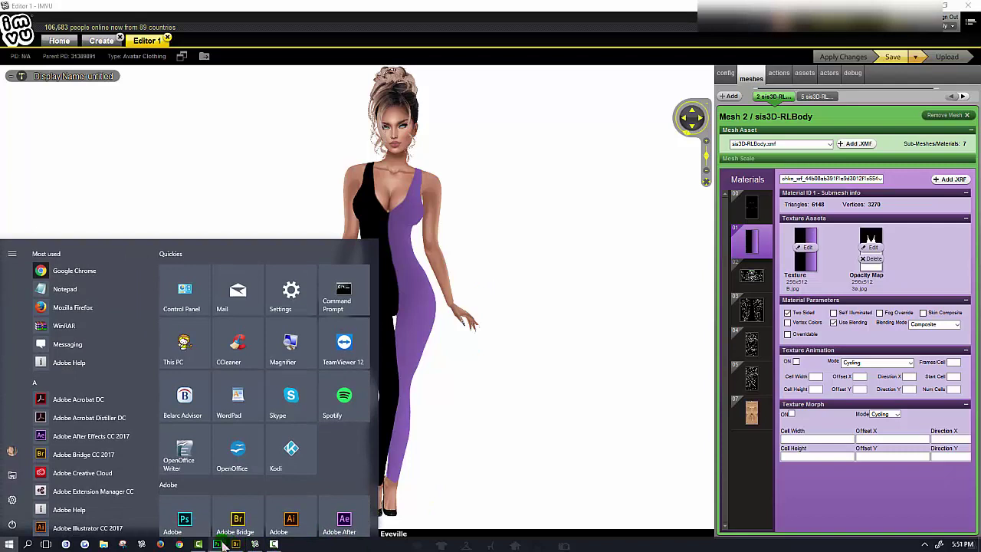
left_click(219, 544)
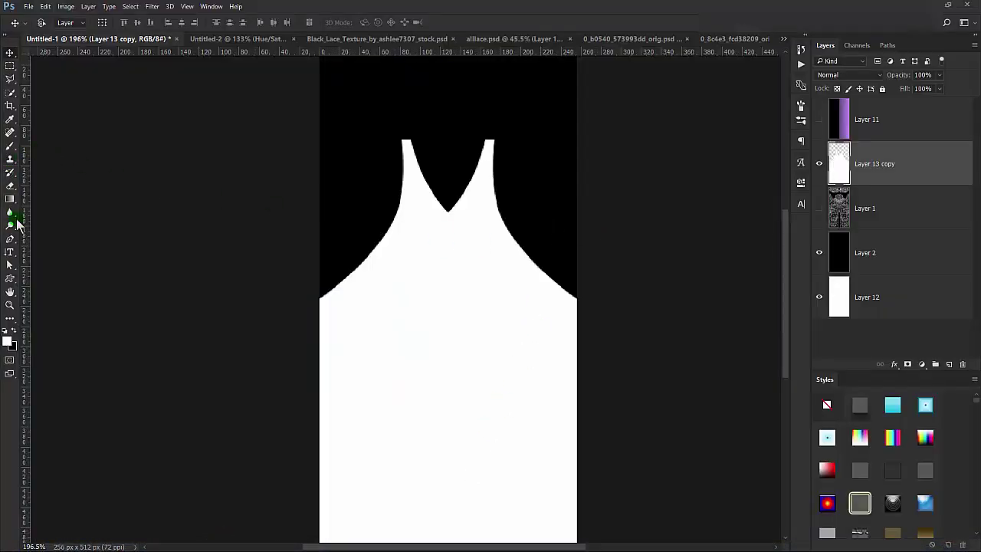
left_click(10, 279)
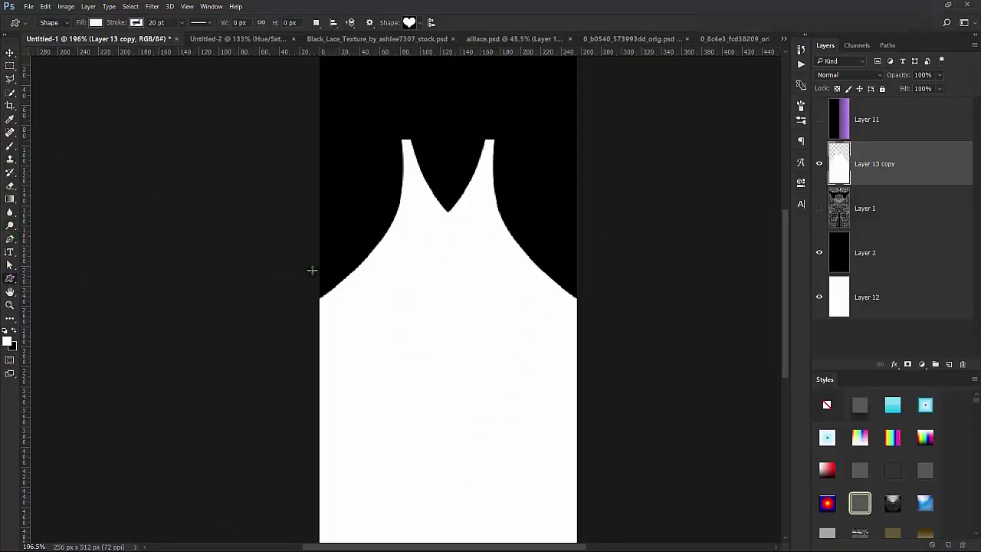
left_click(448, 281)
left_click(408, 23)
left_click(434, 280)
left_click(504, 252)
- Fade the tank-top layer to grey, show the wireframe, and add a new empty layer
left_click_drag(893, 79, 879, 79)
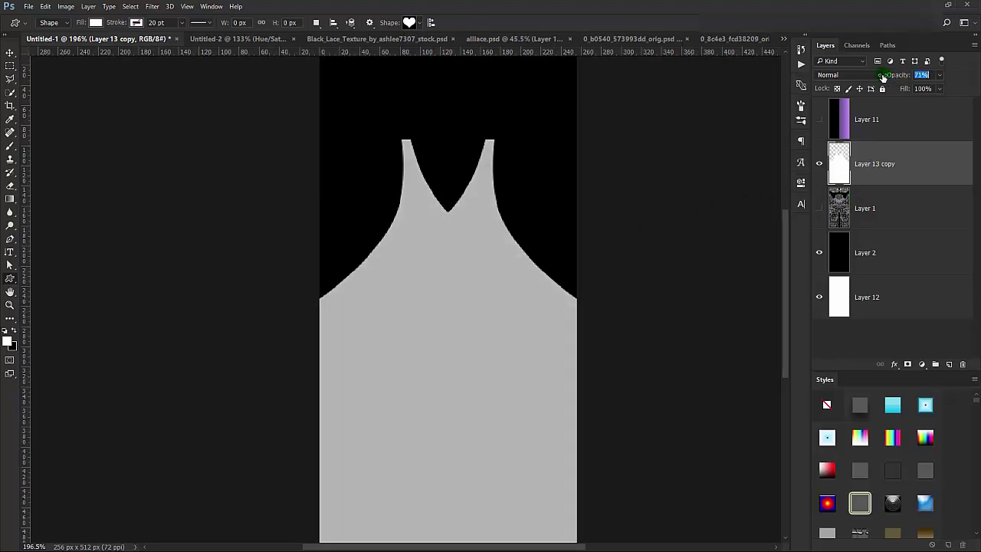
left_click(825, 207)
left_click(819, 207)
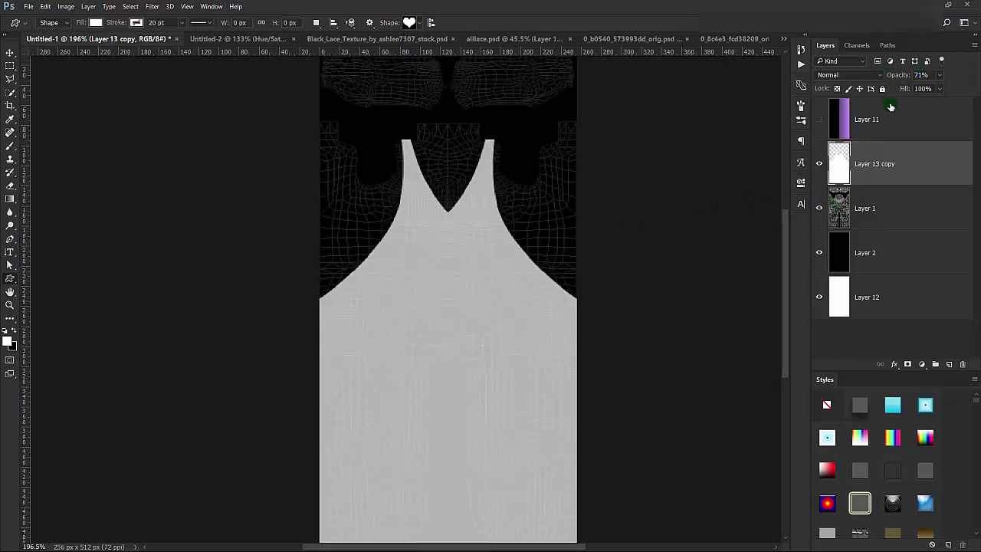
left_click_drag(890, 79, 883, 77)
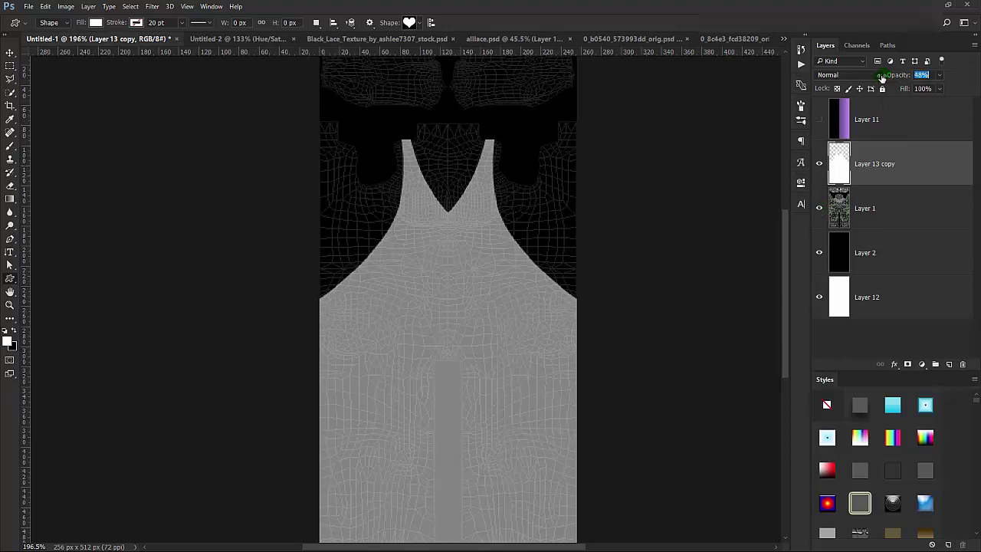
left_click(948, 365)
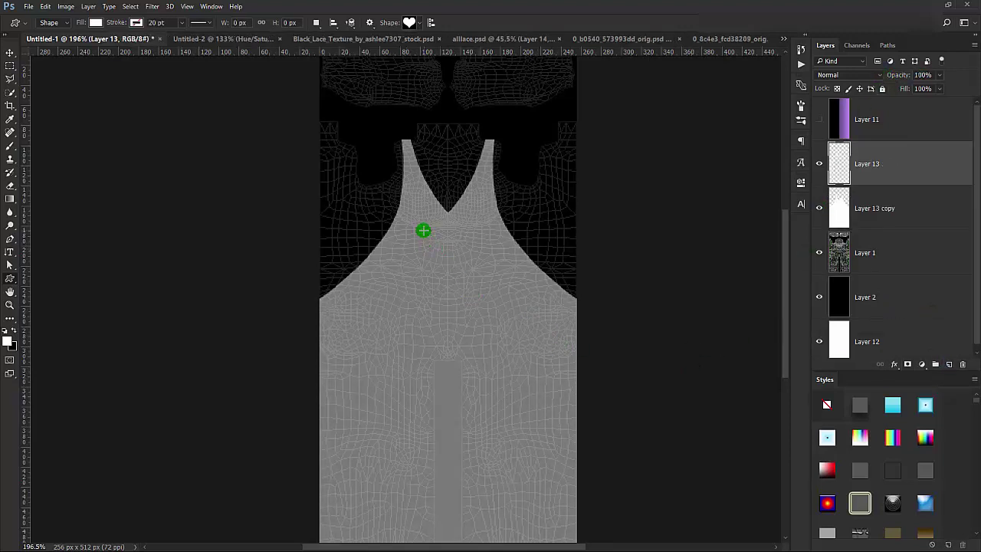
- Draw a grey-filled heart on the chest, restore the tank-top opacity, and hide the wireframe
left_click_drag(423, 230, 471, 265)
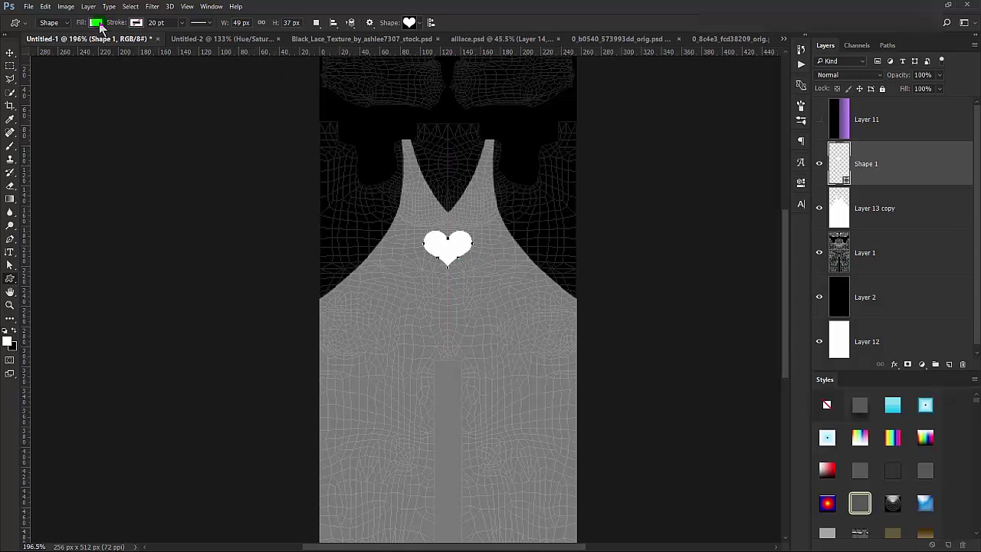
left_click(96, 23)
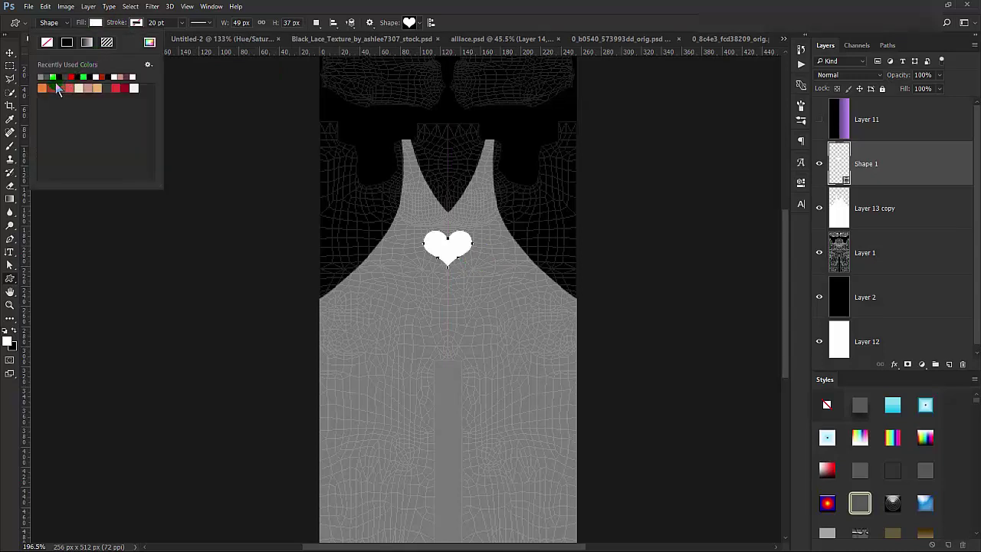
left_click(42, 76)
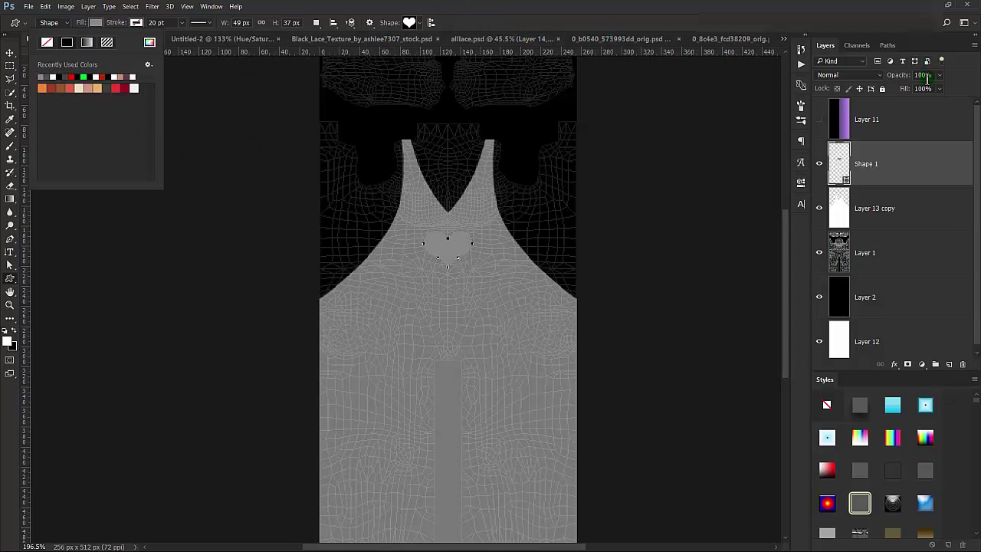
left_click(921, 211)
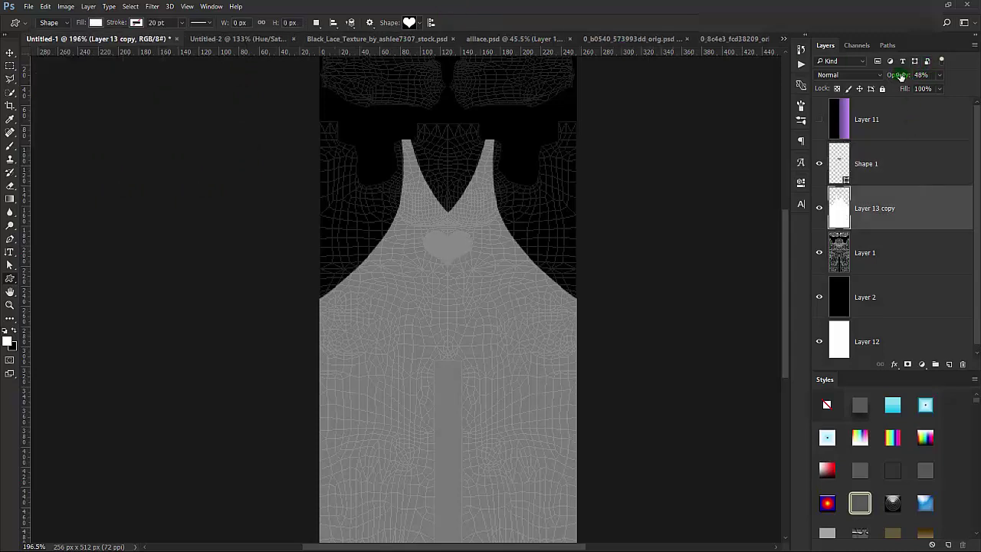
key("Return")
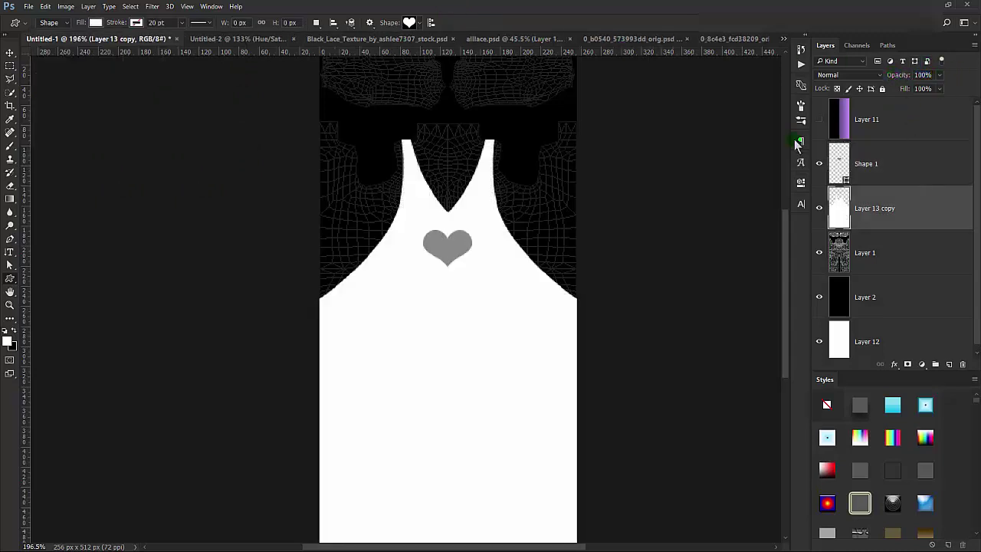
left_click(819, 253)
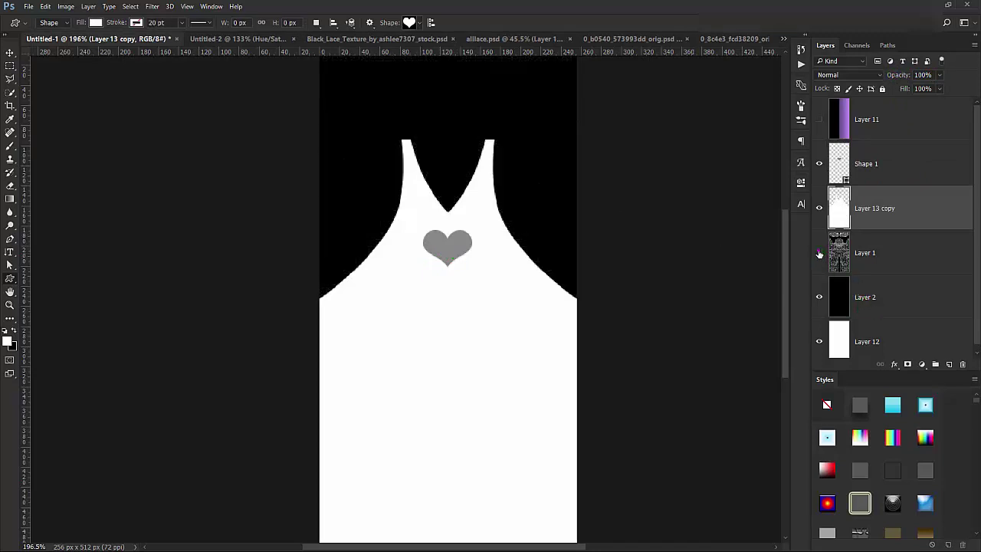
- Export the image with Save for Web as JPEG, overwriting 3b.jpg
left_click(29, 6)
left_click(77, 152)
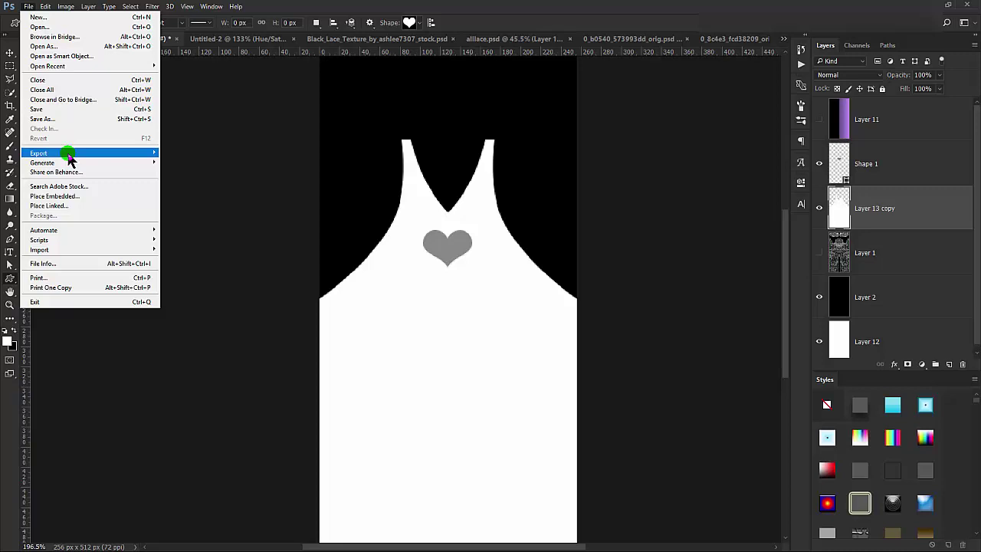
left_click(222, 191)
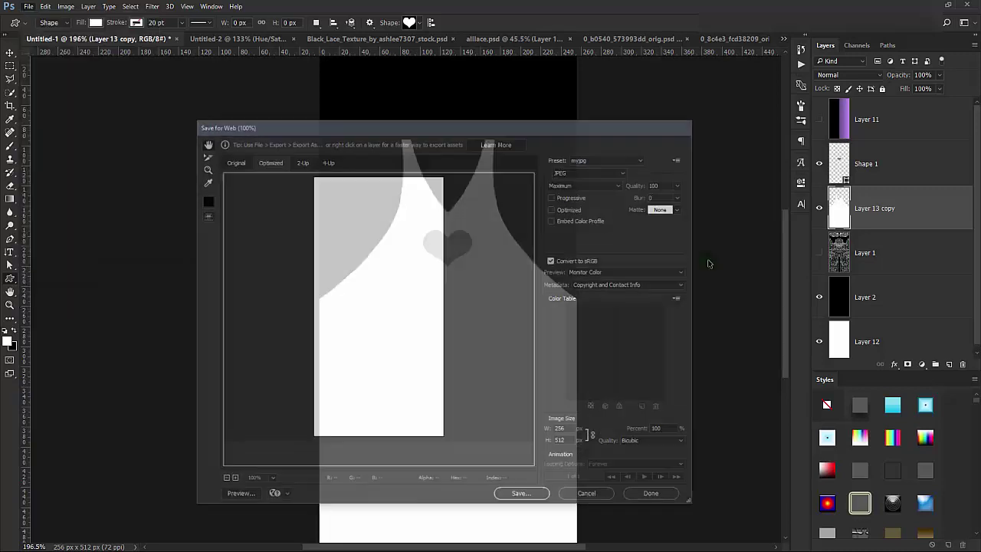
left_click(523, 496)
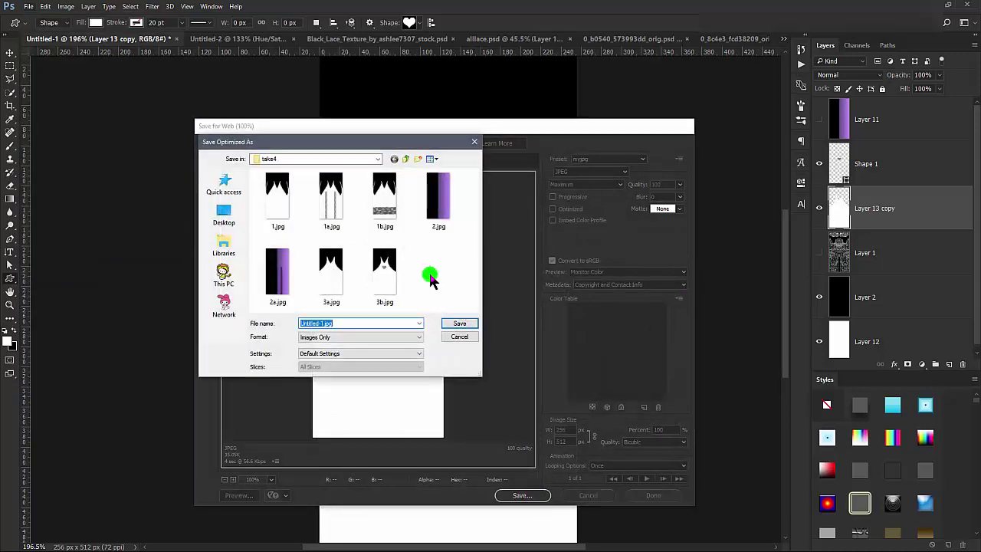
double_click(370, 282)
left_click(550, 267)
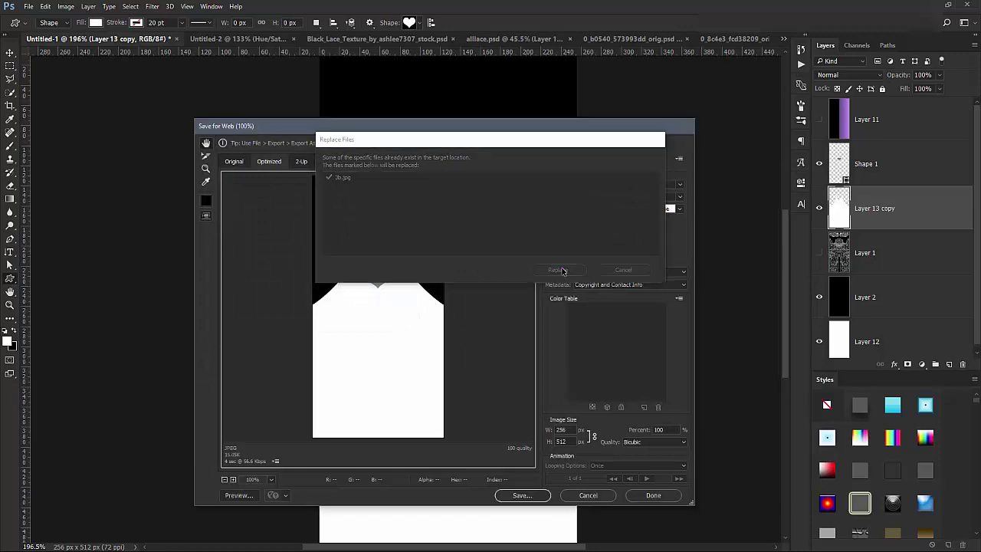
key("super")
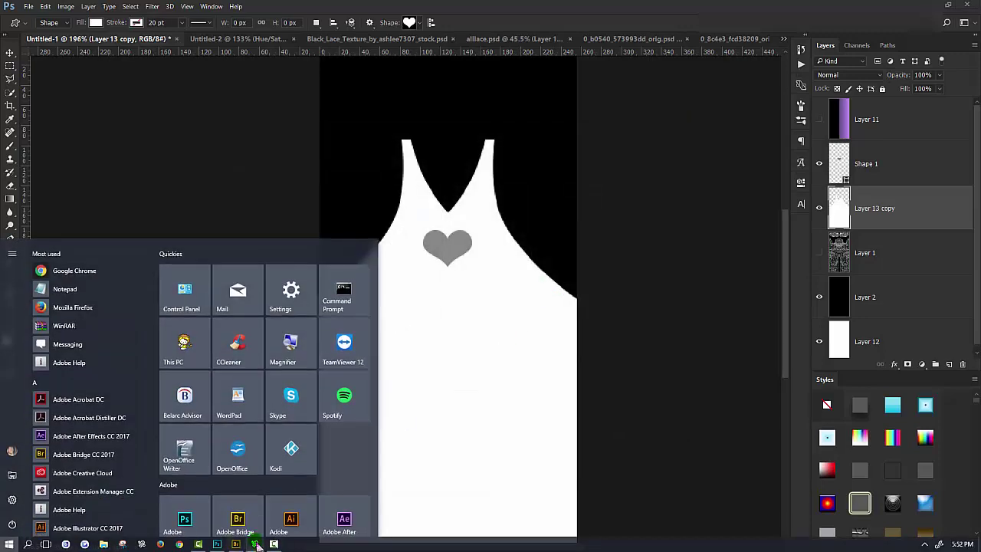
- Load 3b.jpg as the jumpsuit's opacity map in IMVU, apply it, and zoom to the chest heart
left_click(258, 545)
left_click(864, 261)
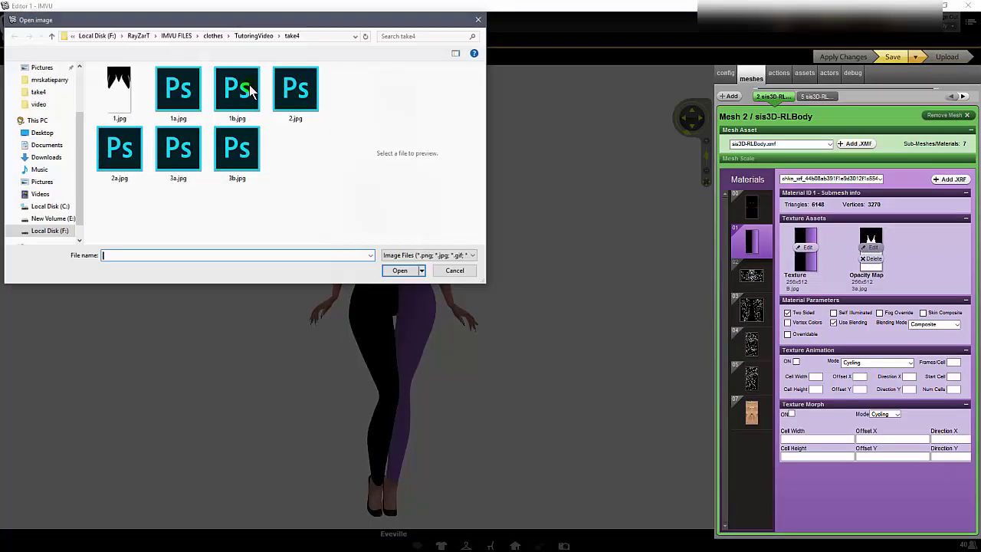
double_click(239, 155)
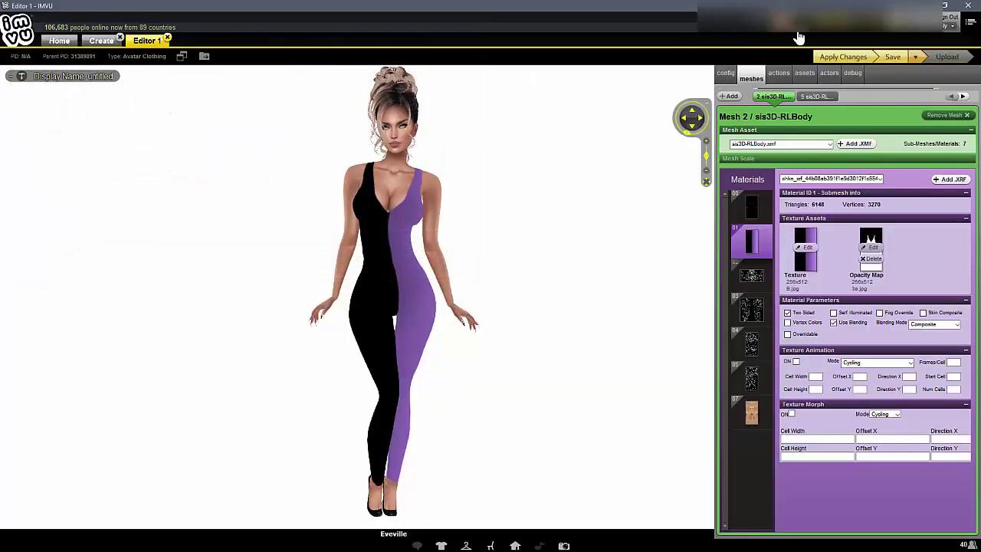
left_click(847, 59)
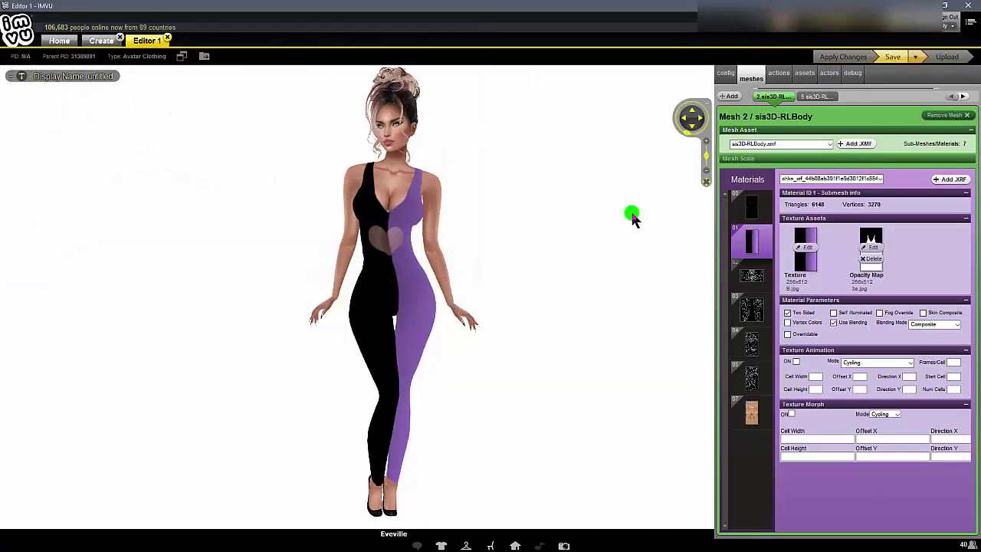
scroll(564, 221, "up", 2)
scroll(561, 214, "up", 1)
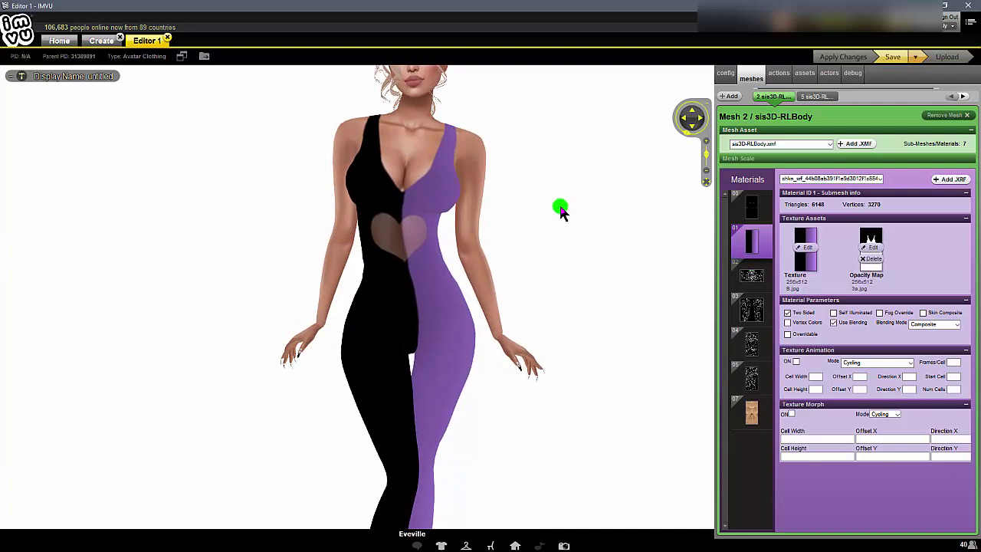
scroll(557, 205, "up", 1)
scroll(568, 203, "up", 1)
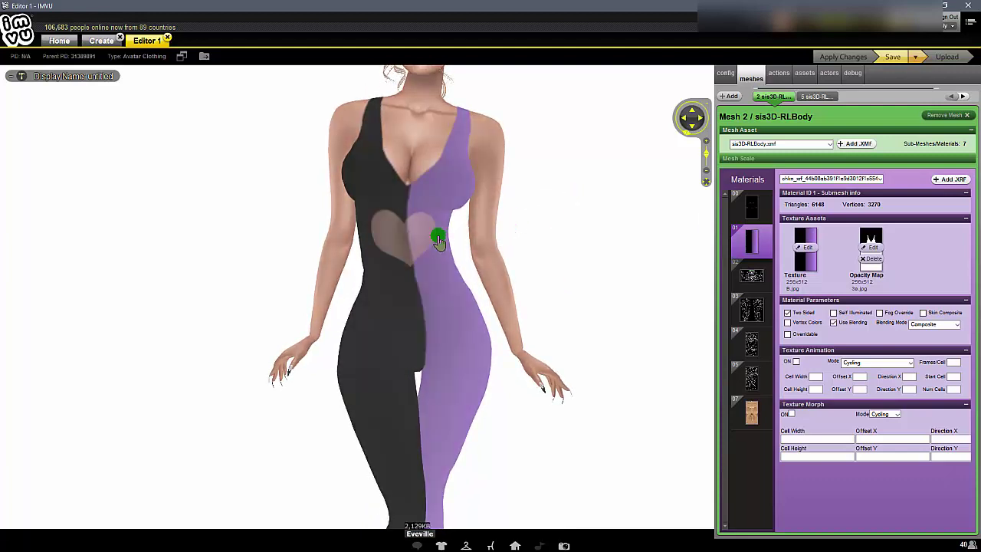
scroll(564, 206, "down", 1)
scroll(566, 207, "down", 1)
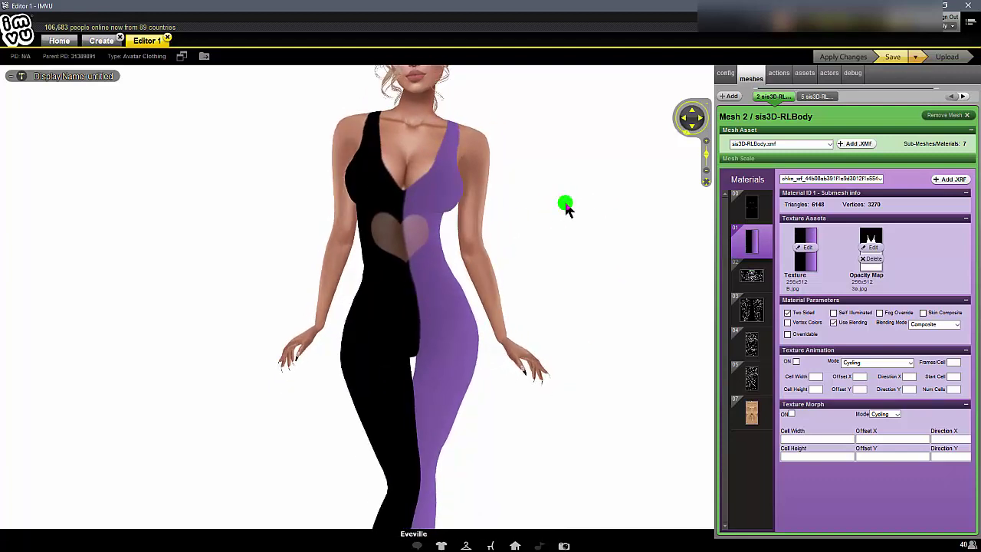